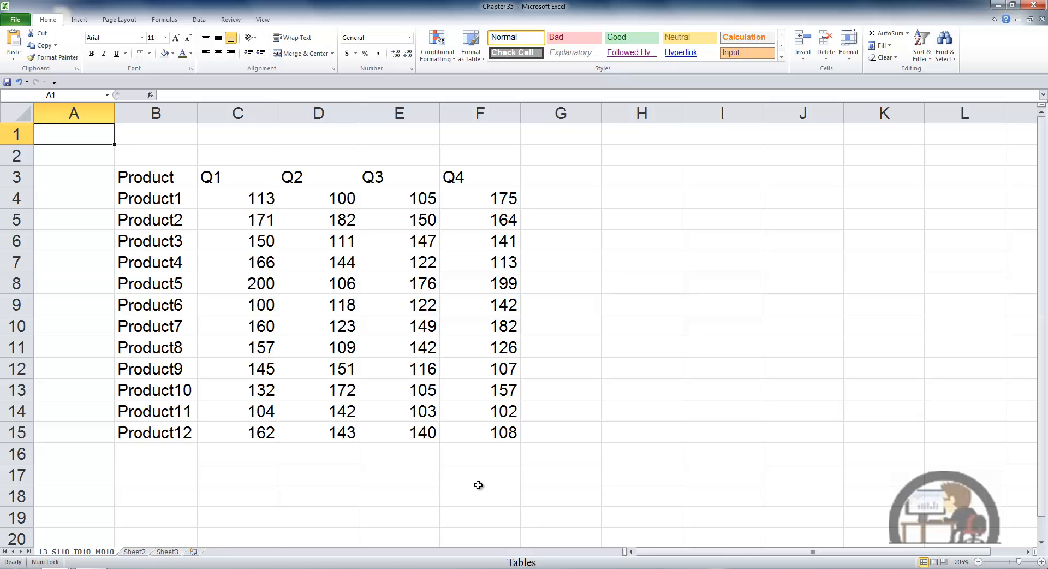
Create a table with headers from the product data in B3:F15, and undo the conversion
left_click(189, 246)
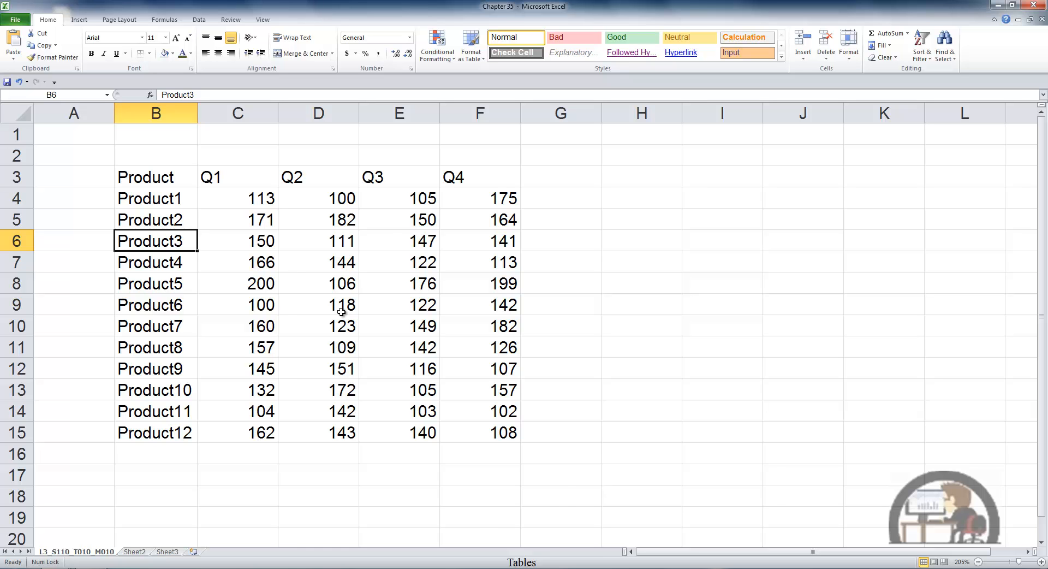
key("ctrl+t")
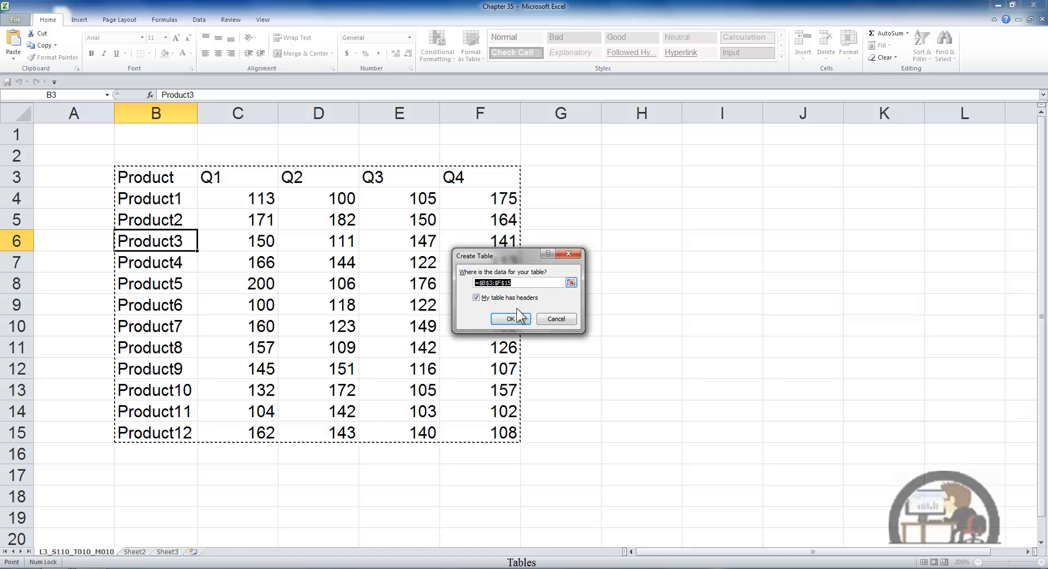
left_click(510, 319)
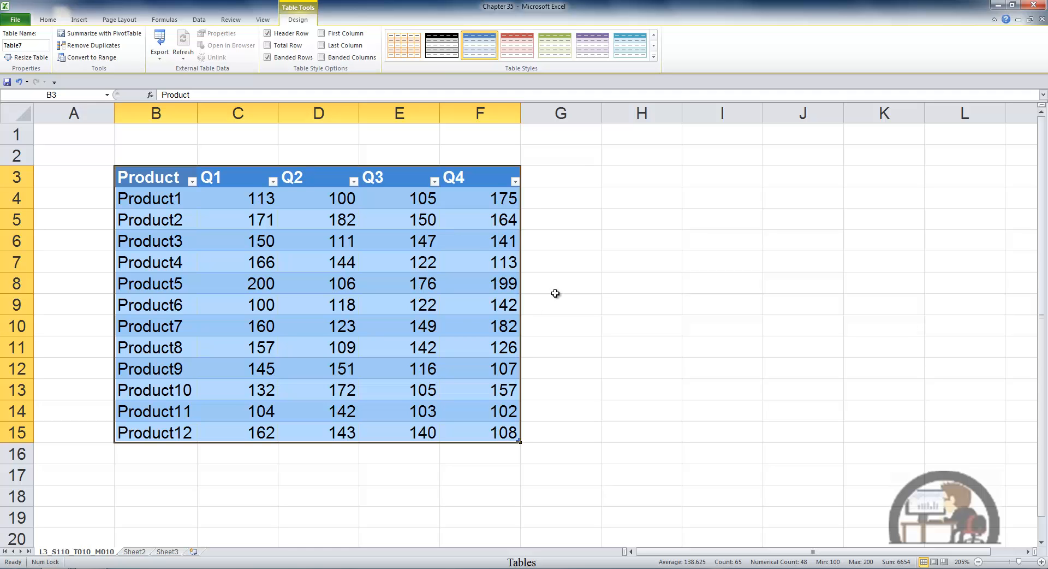
key("ctrl+z")
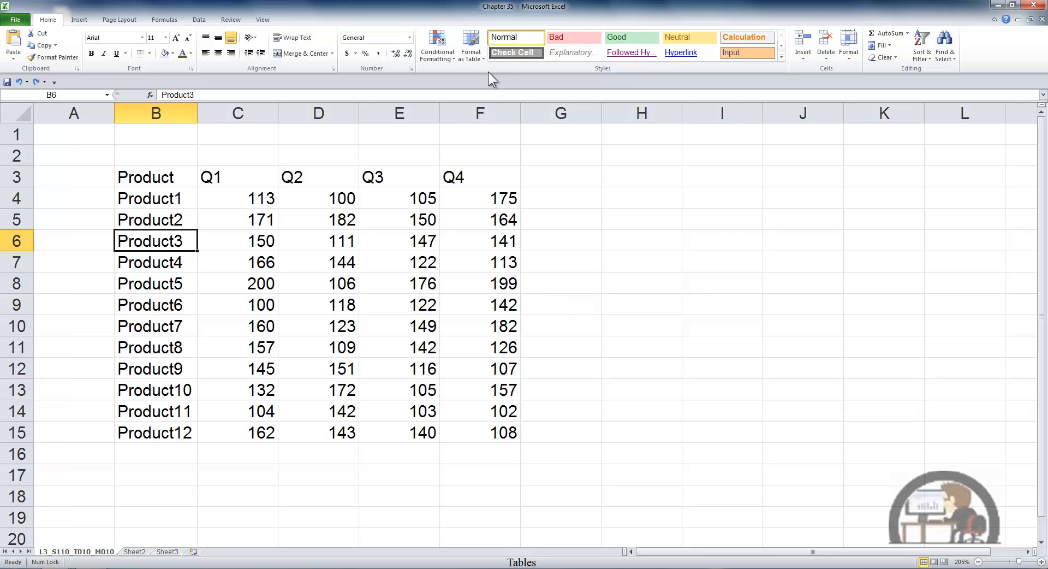
Format the product data in B3:F15 as a table with headers, using the light green gridded style
left_click(482, 57)
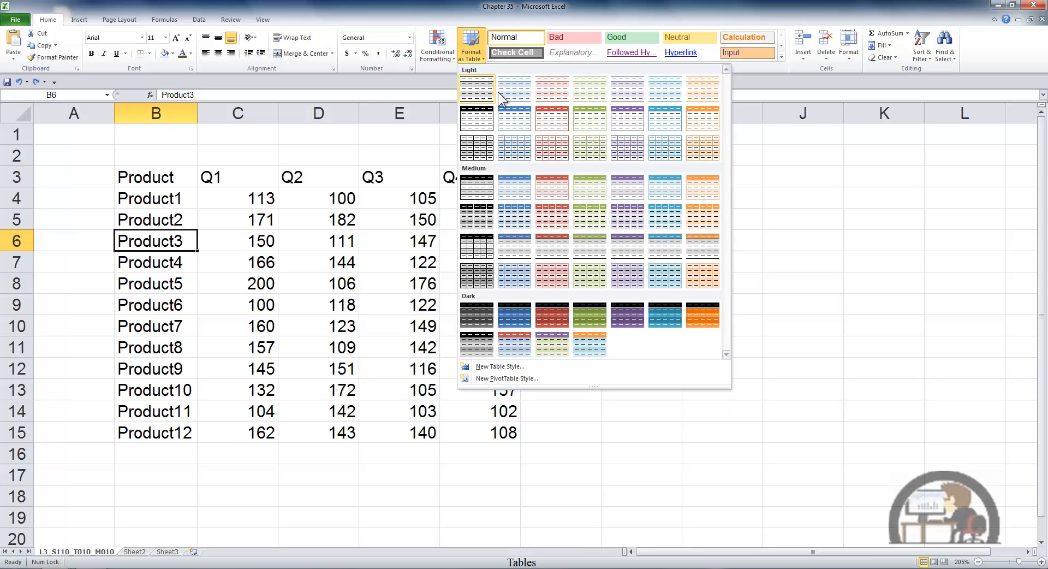
left_click(593, 147)
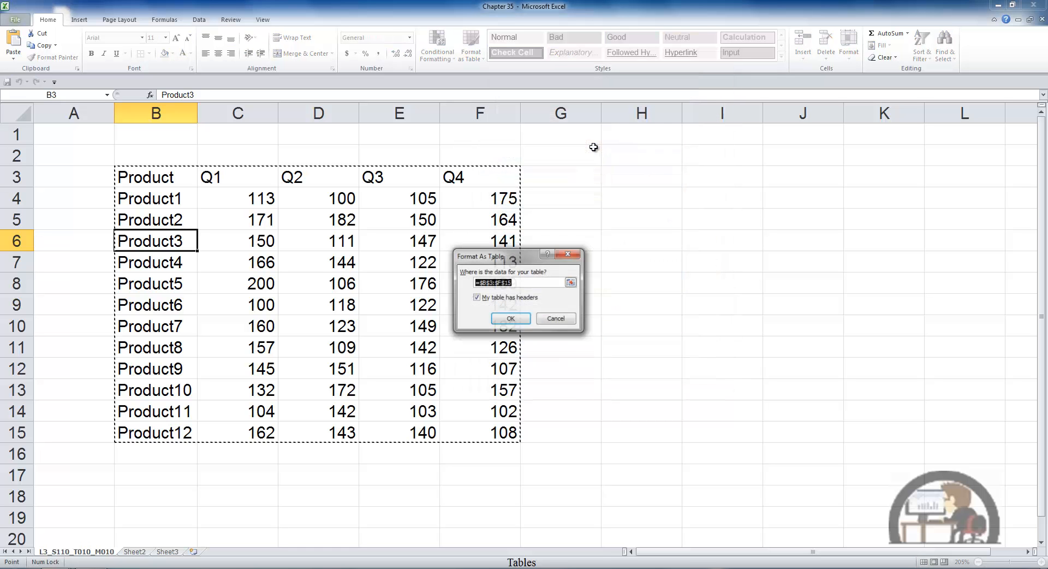
left_click(515, 322)
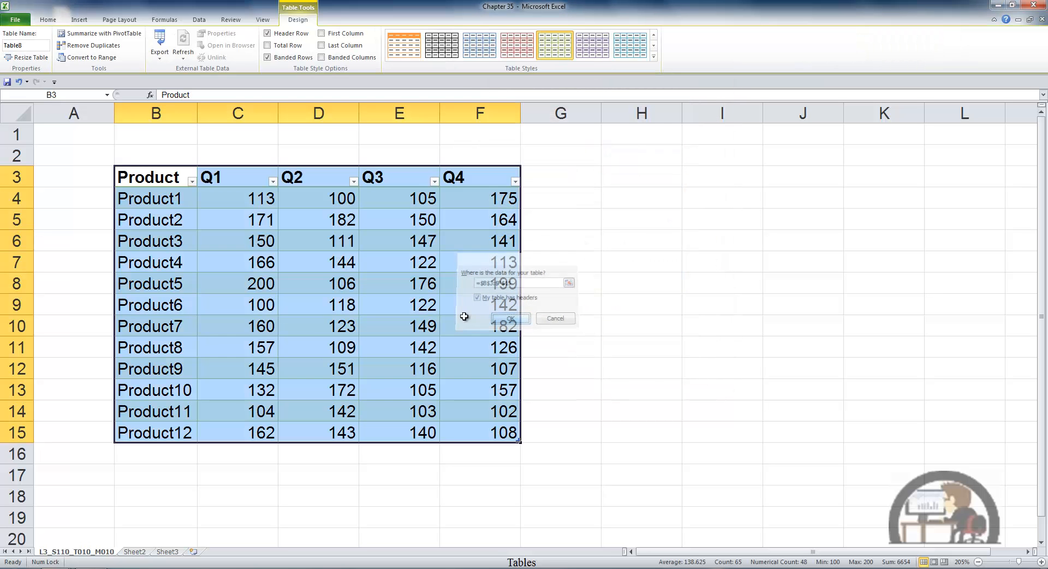
left_click(407, 315)
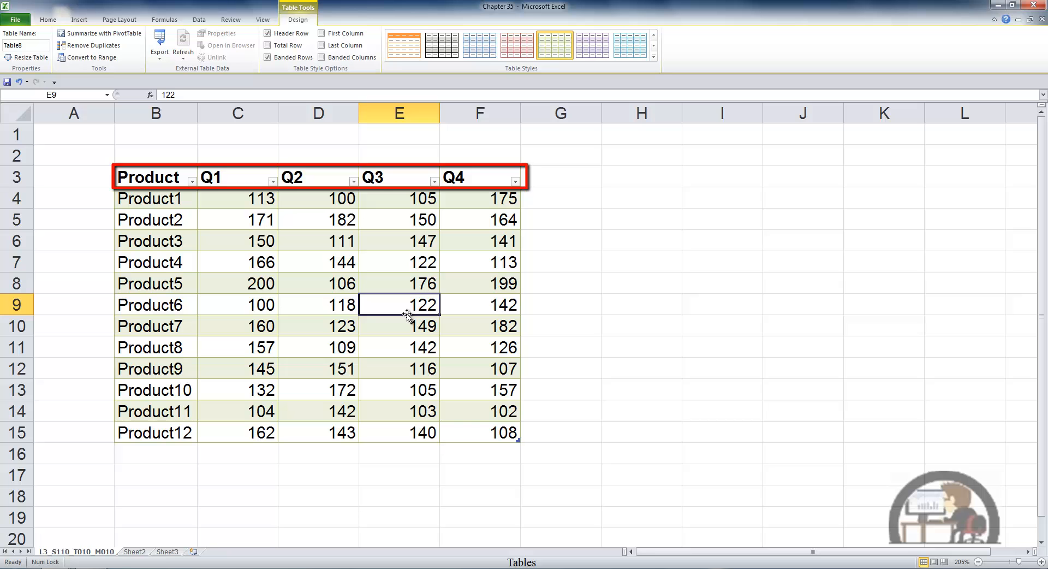
With the header row out of view, compare the column headings when a cell outside and inside the table is selected
left_click(1041, 542)
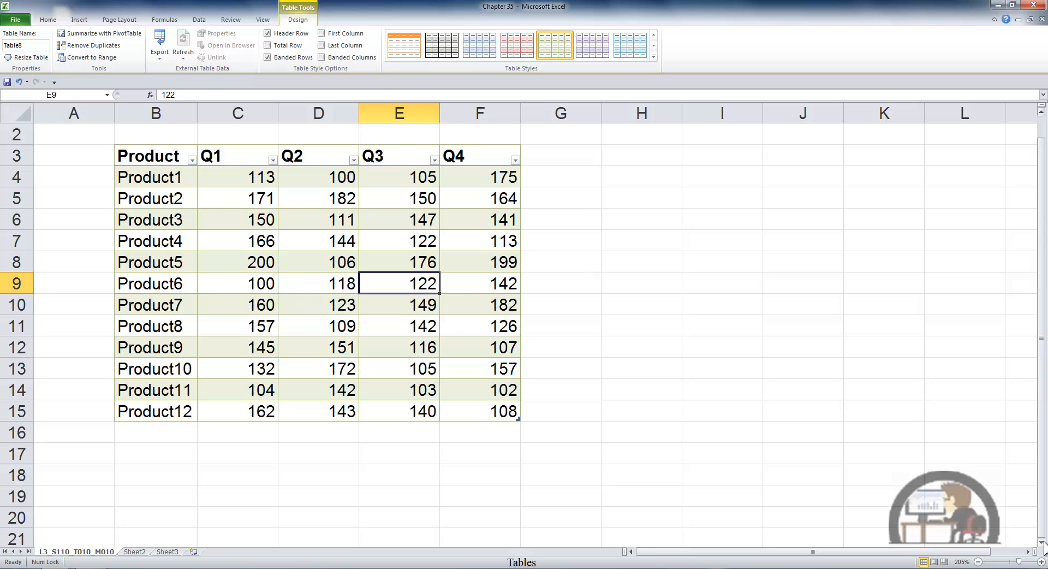
left_click(1041, 542)
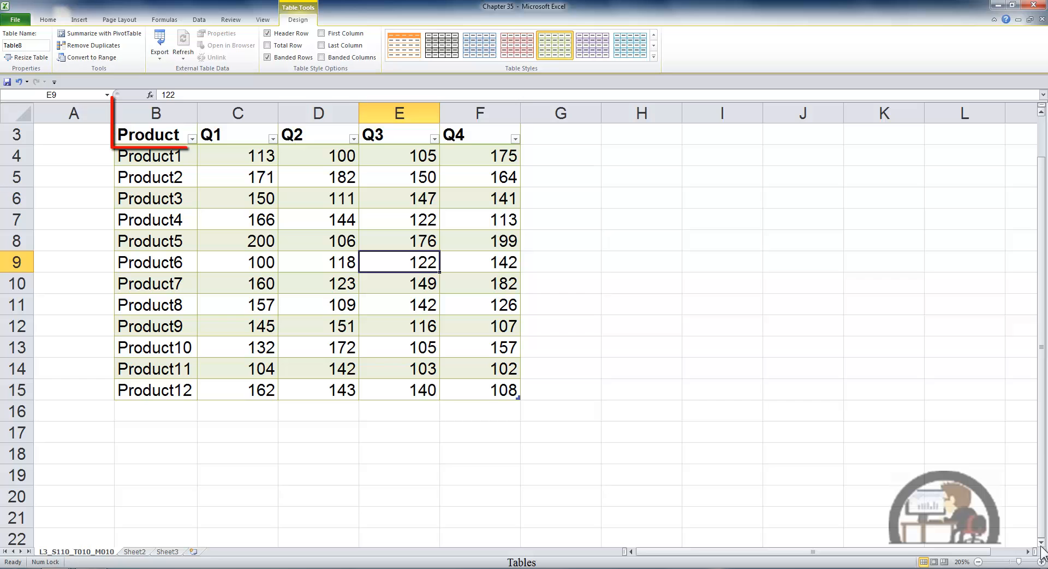
left_click(1041, 543)
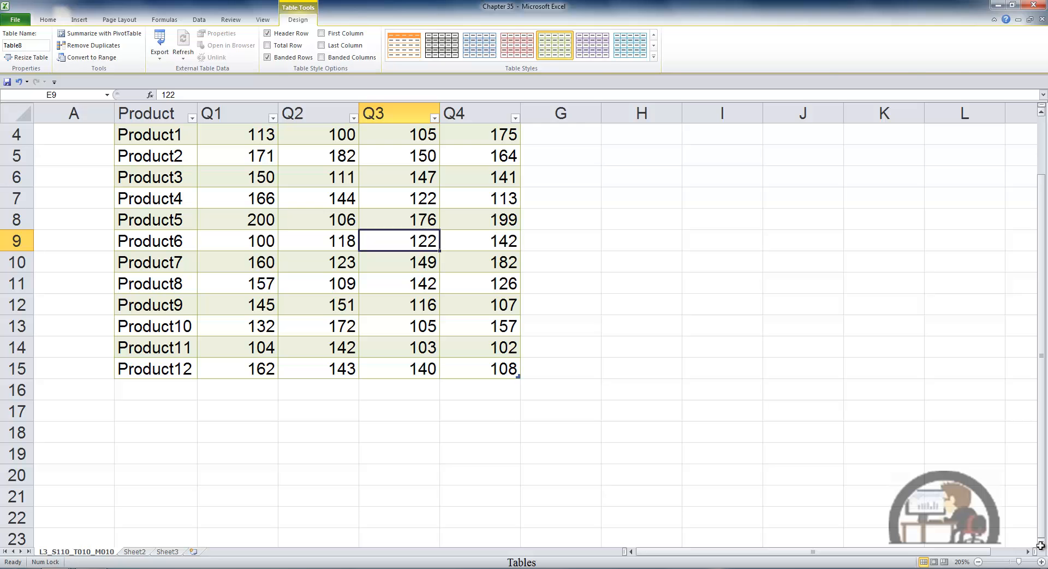
left_click(653, 258)
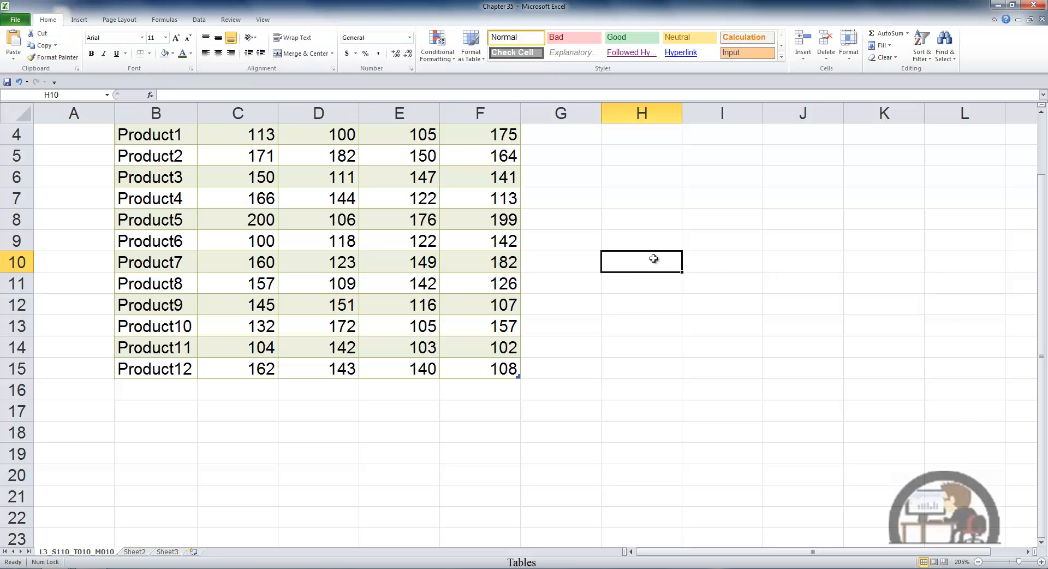
left_click(352, 218)
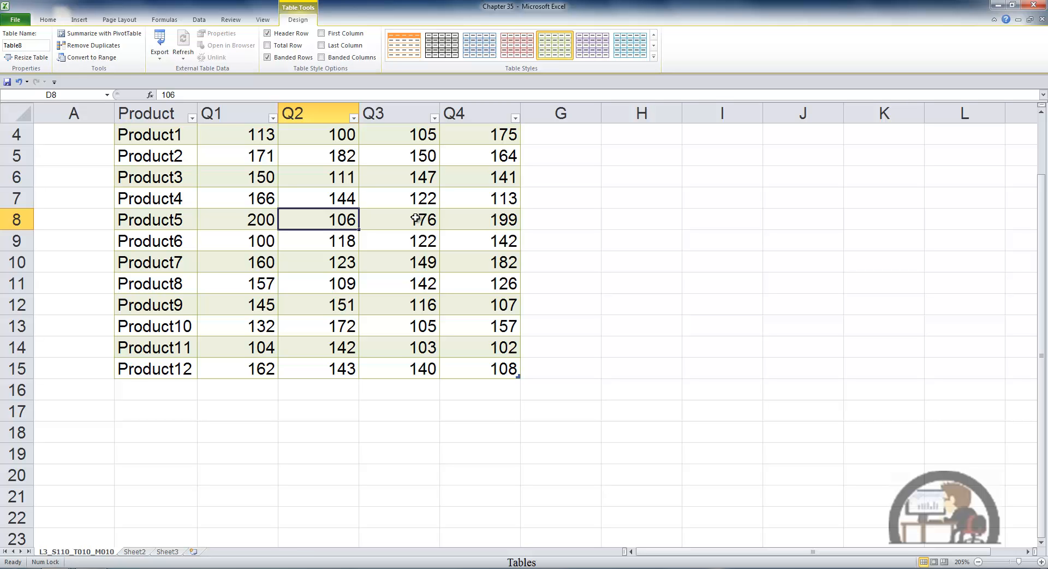
Rename the product table as MyTable
left_click(25, 46)
type("MyTa")
left_click(40, 44)
Check the MyTable entry in the Name Manager and close it
left_click(165, 20)
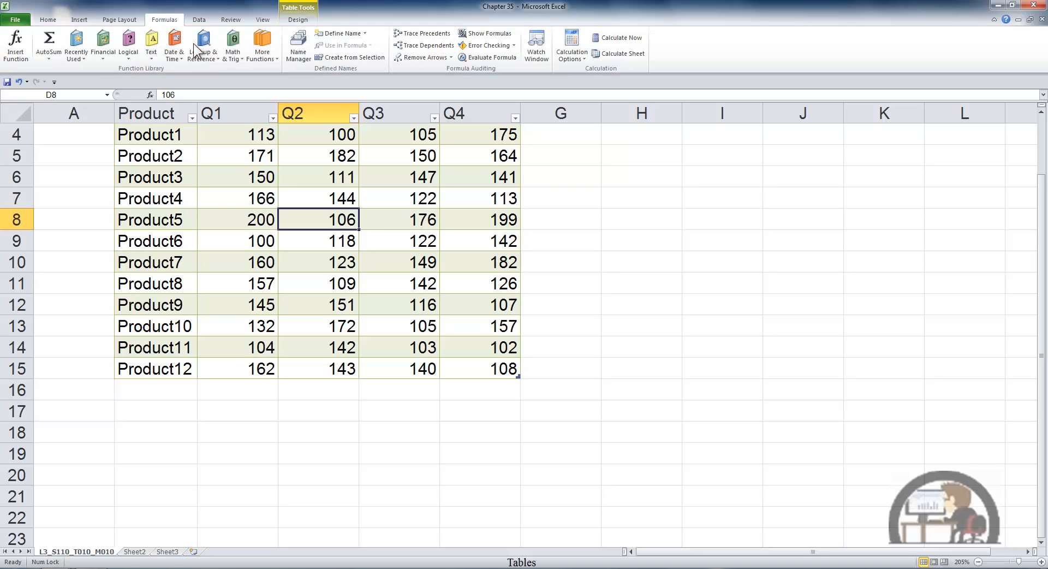
left_click(306, 47)
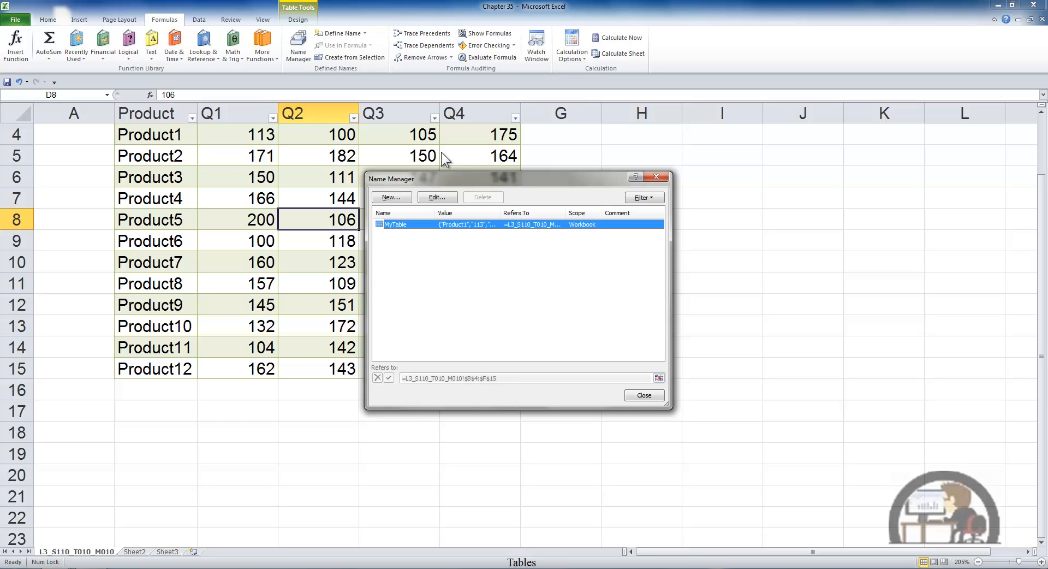
left_click(644, 394)
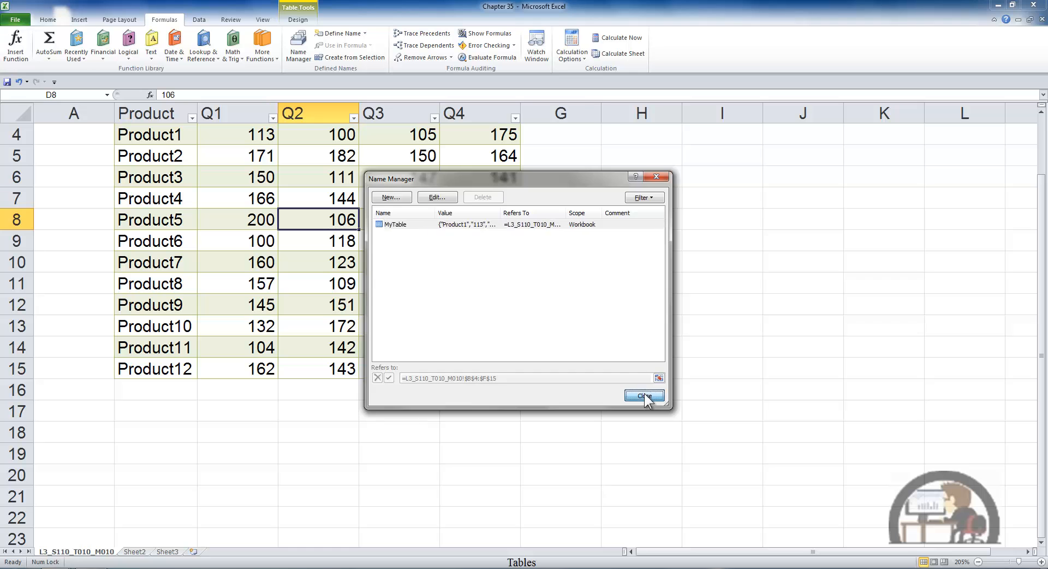
Reselect B3:F15 as the data range in Resize Table, and cancel the resize
left_click(303, 20)
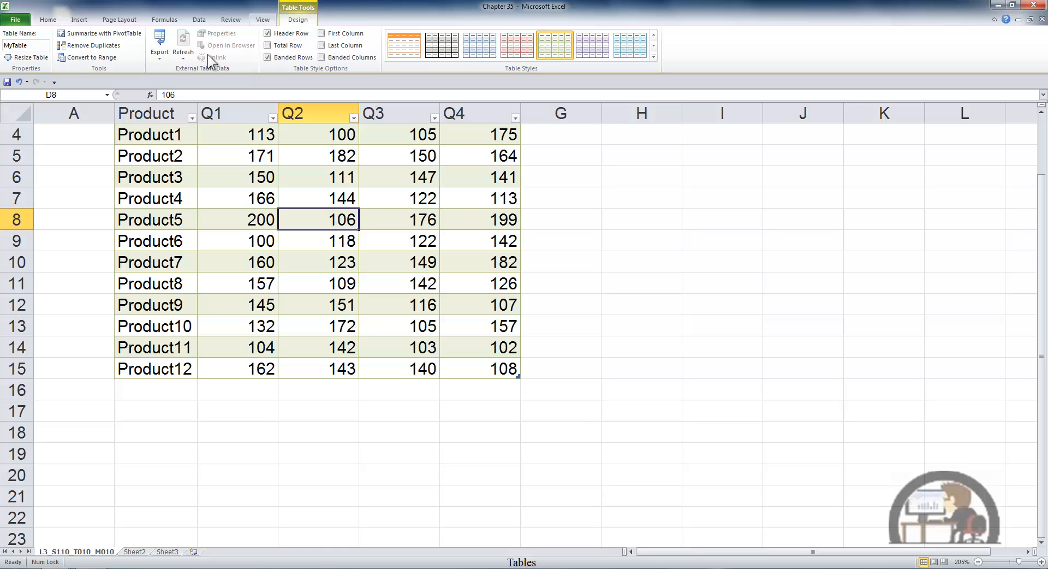
left_click(29, 56)
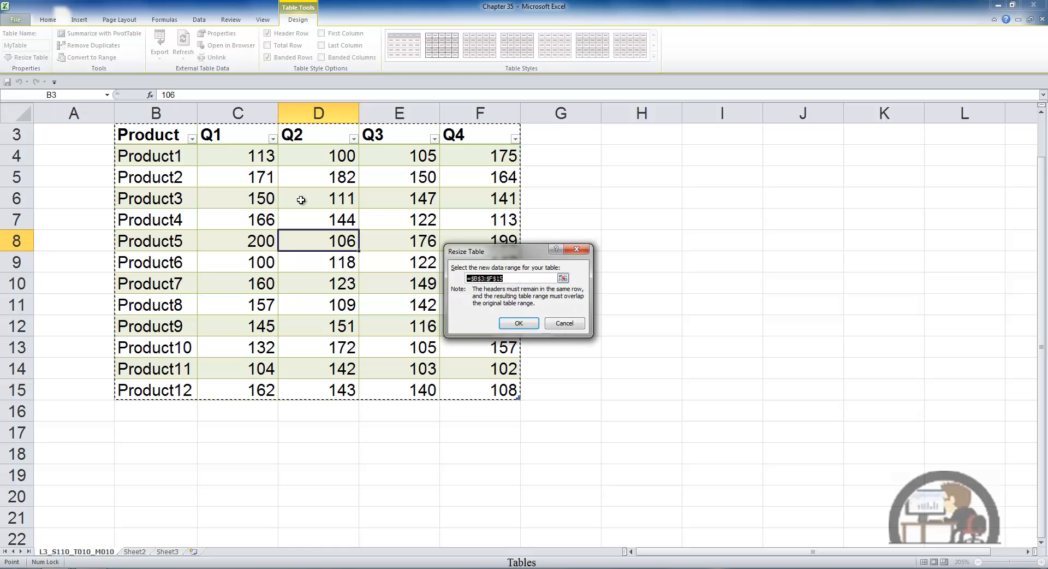
left_click(562, 277)
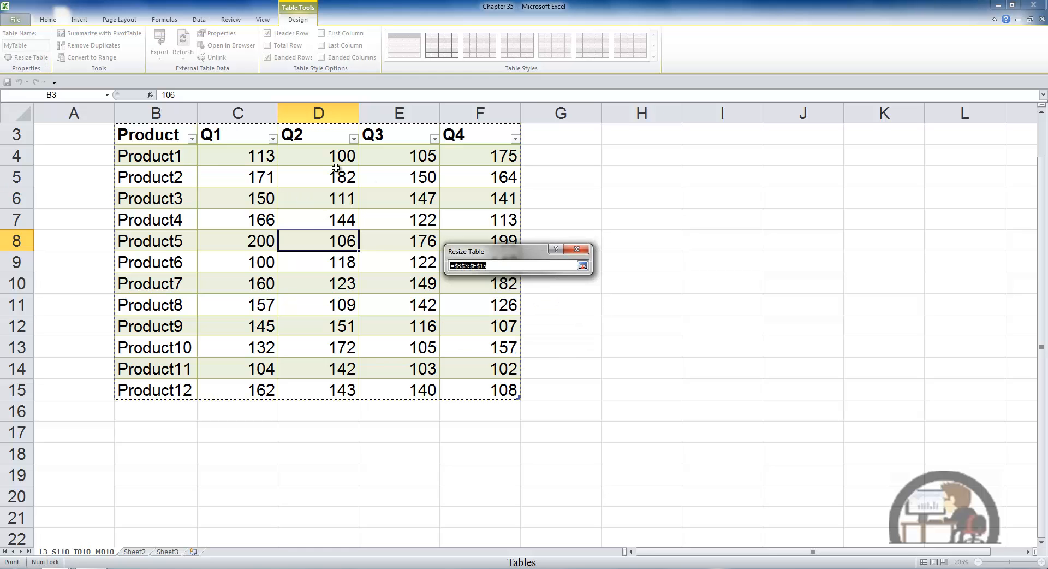
left_click_drag(152, 132, 516, 399)
left_click(582, 266)
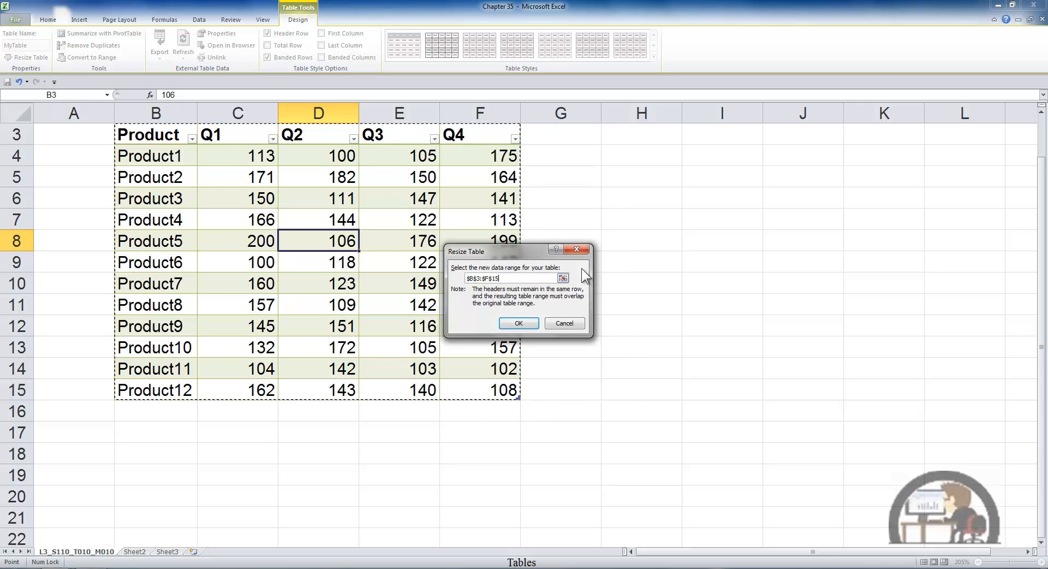
left_click(565, 323)
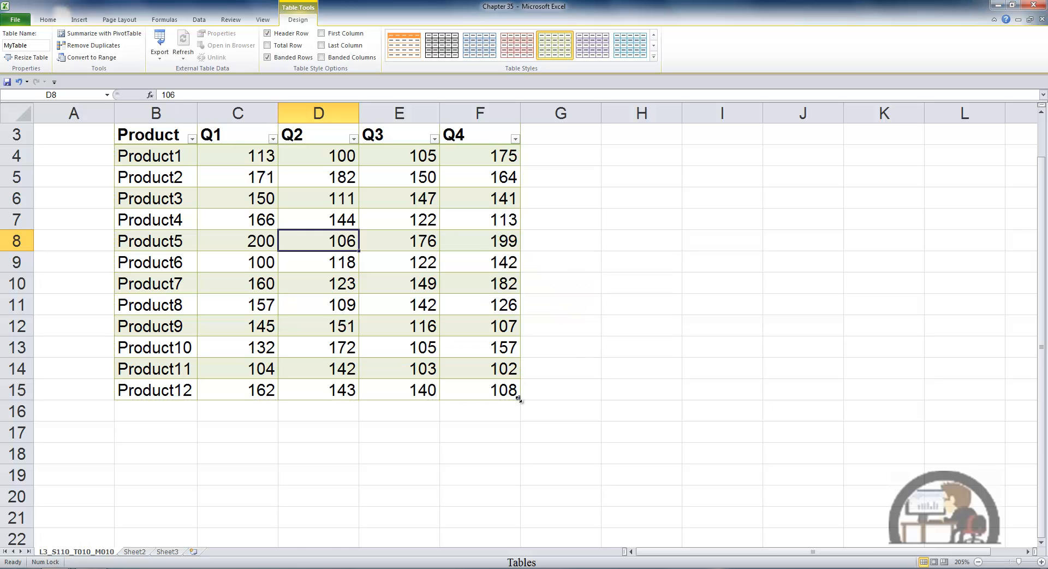
Try resizing the table from the corner of its last cell, F15
mouse_move(519, 399)
left_mouse_down()
mouse_move(648, 435)
mouse_move(645, 510)
mouse_move(734, 400)
mouse_move(833, 403)
mouse_move(540, 394)
left_mouse_up()
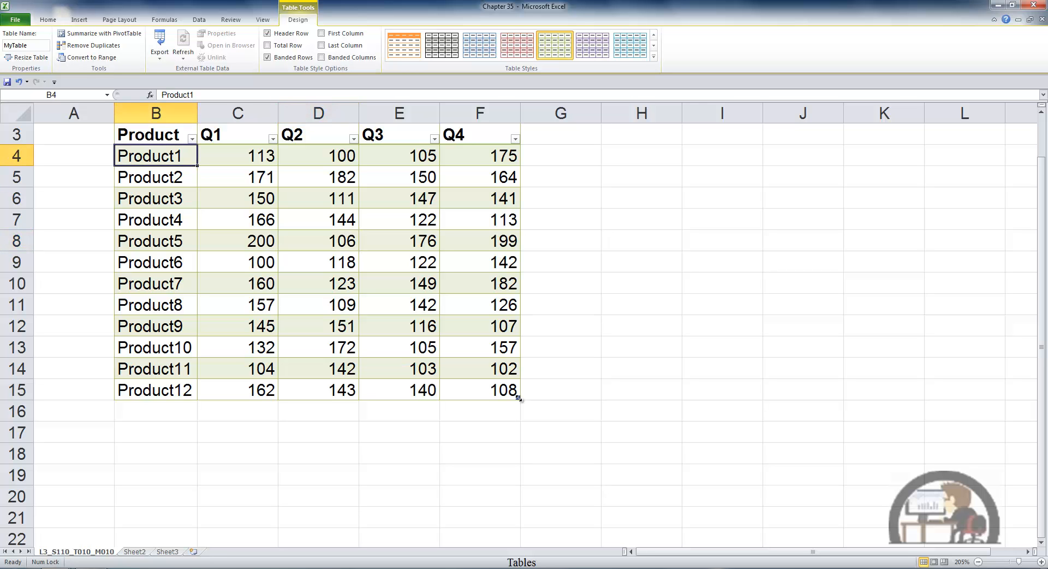
mouse_move(518, 397)
left_mouse_down()
mouse_move(504, 504)
mouse_move(581, 507)
mouse_move(520, 420)
mouse_move(520, 401)
left_mouse_up()
scroll(533, 368, "up", 1)
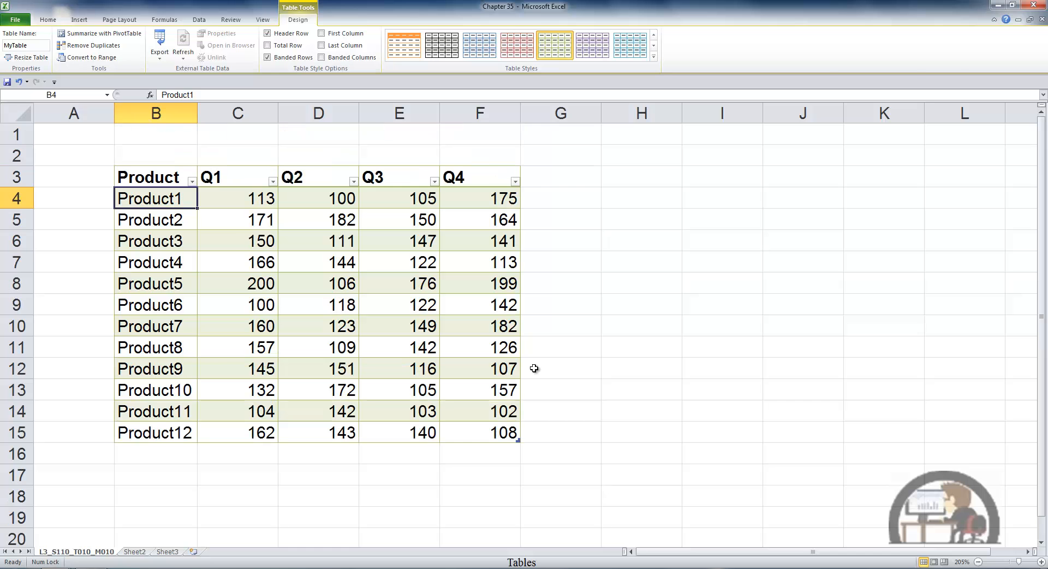
Extend the table with a new column by entering the heading Total in G3
left_click(566, 175)
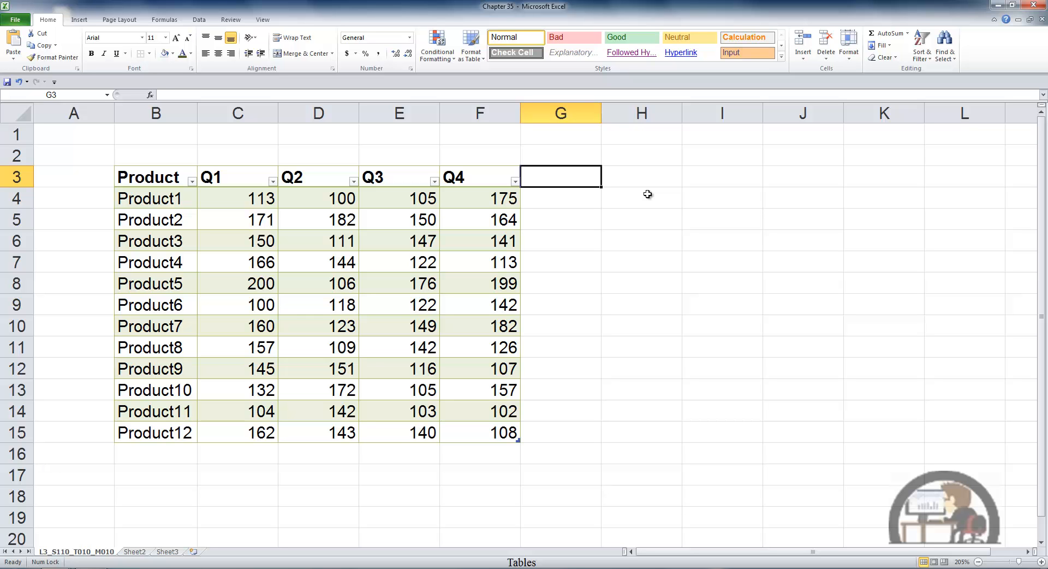
type("Total")
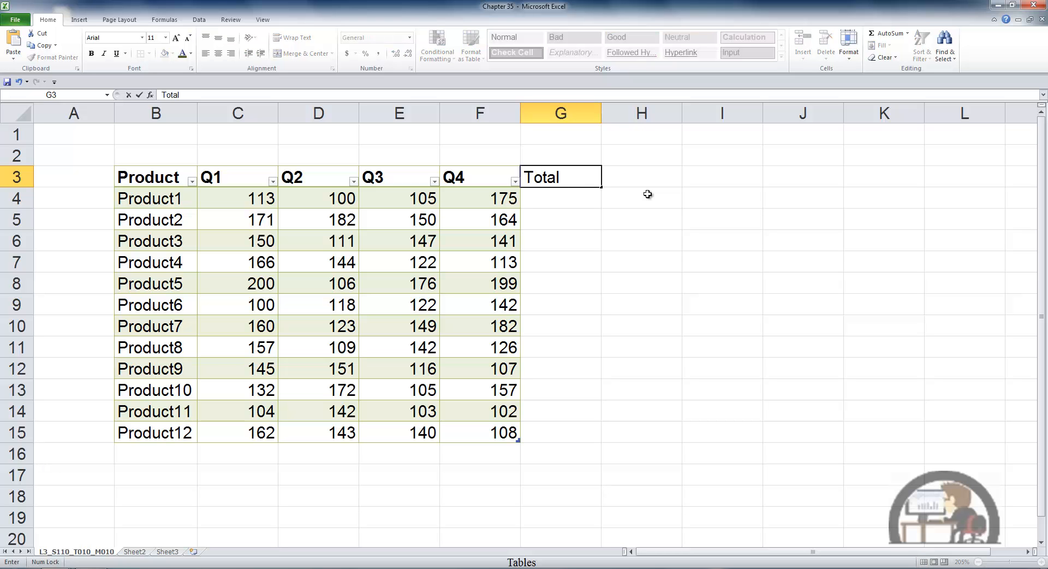
key("Return")
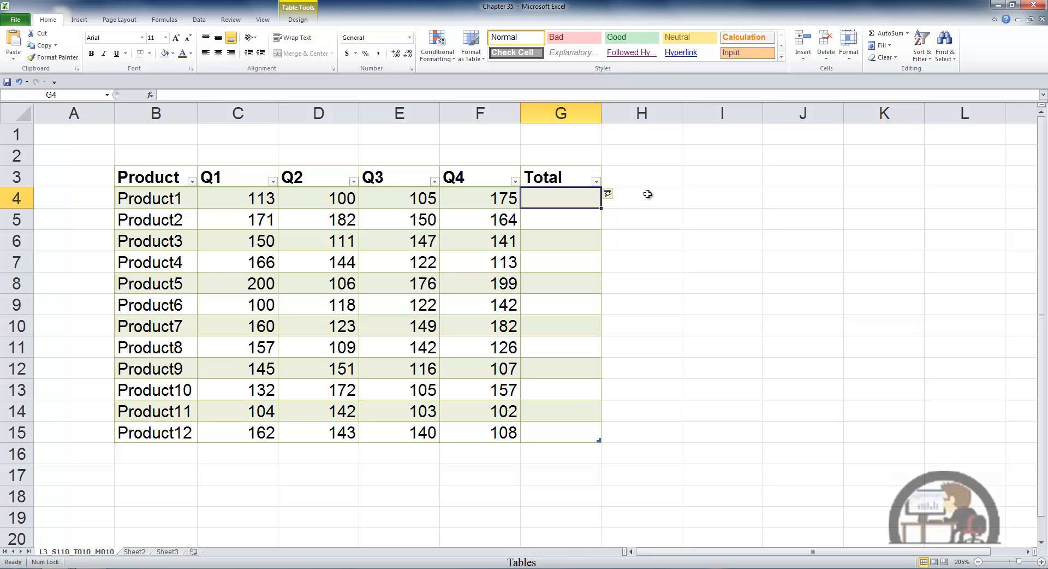
Enter Product13 in B16 directly below the table's last row
left_click(162, 453)
type("P")
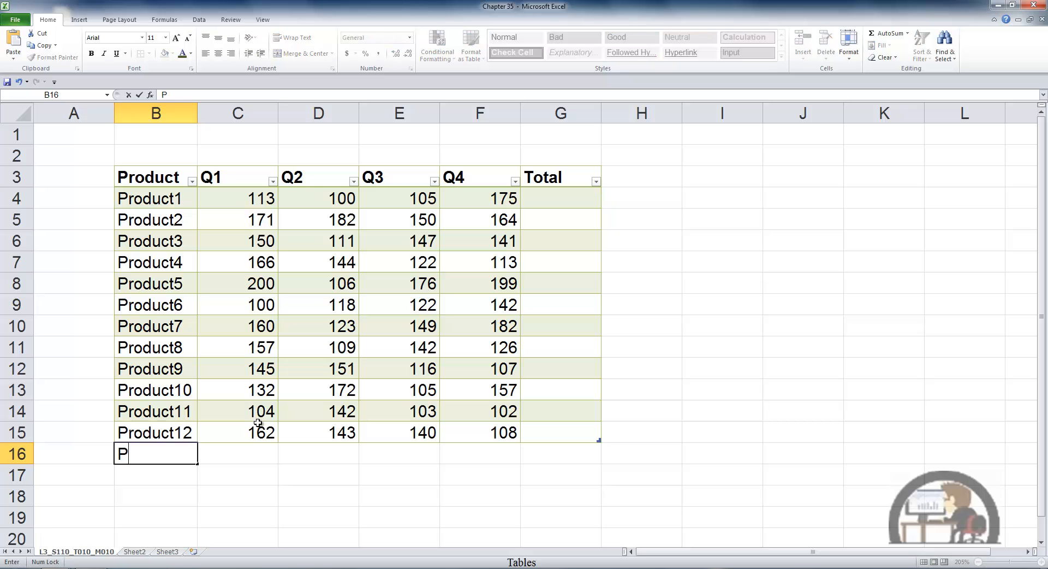
type("roduct13")
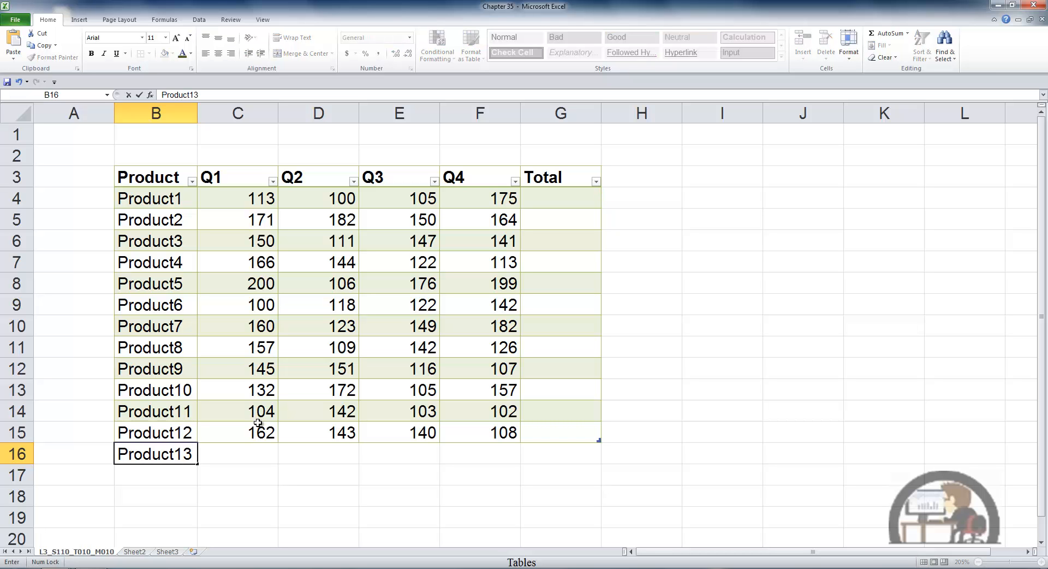
key("Return")
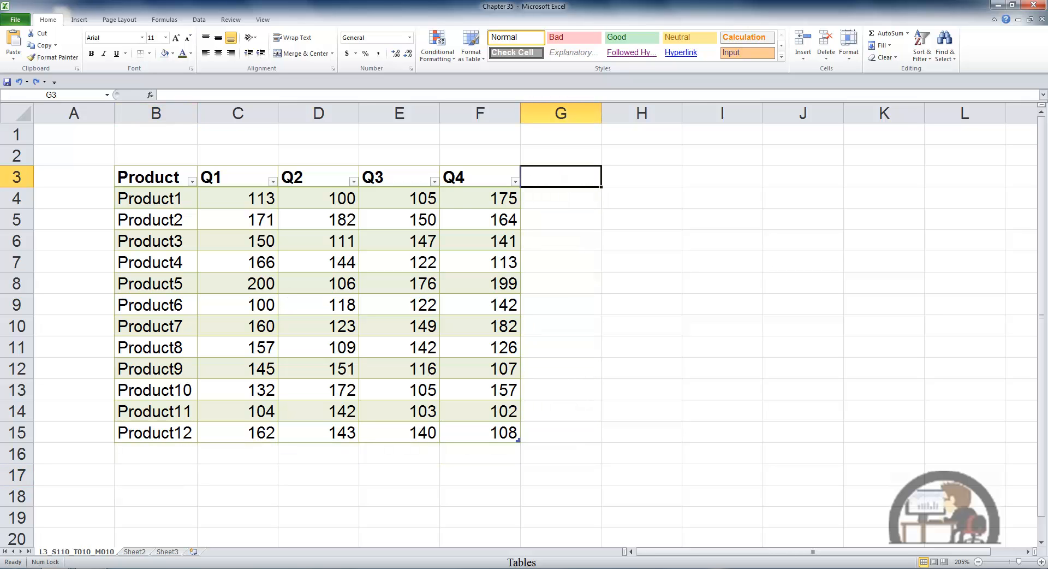
Enter Total in G3 again, undo the table's automatic expansion, and redo it
key("F2")
type("Total")
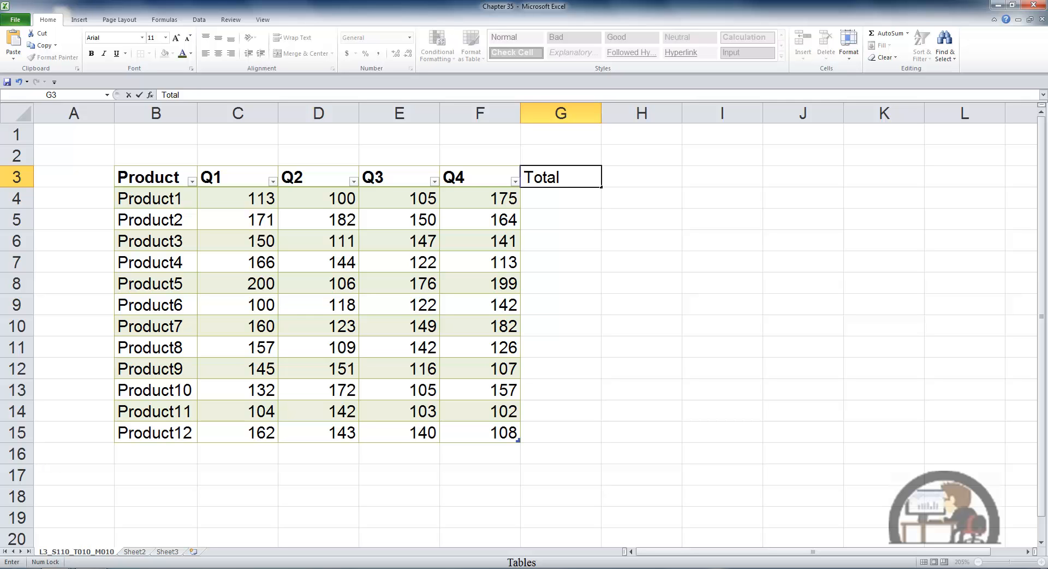
key("Return")
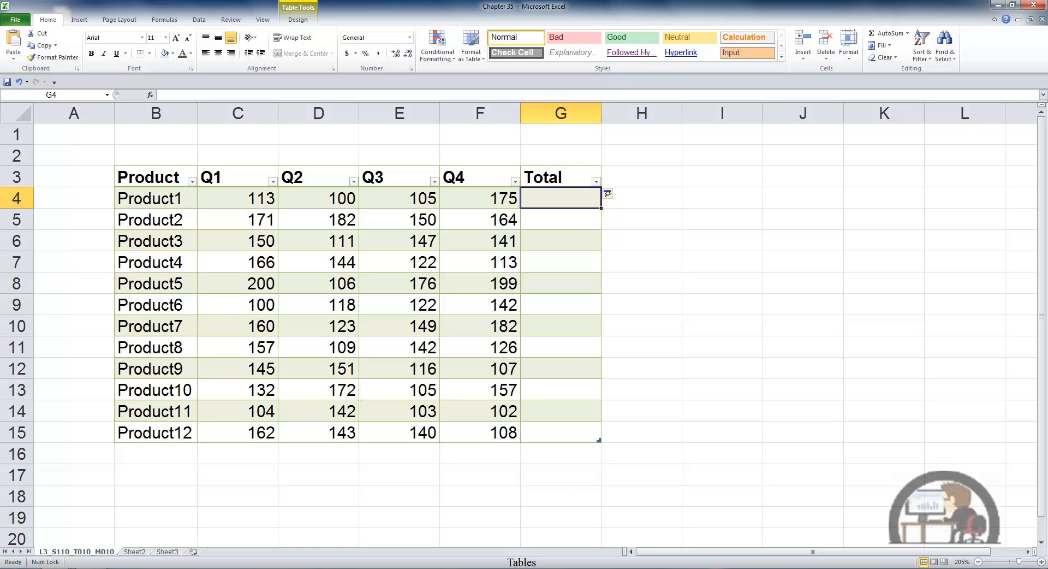
key("ctrl+z")
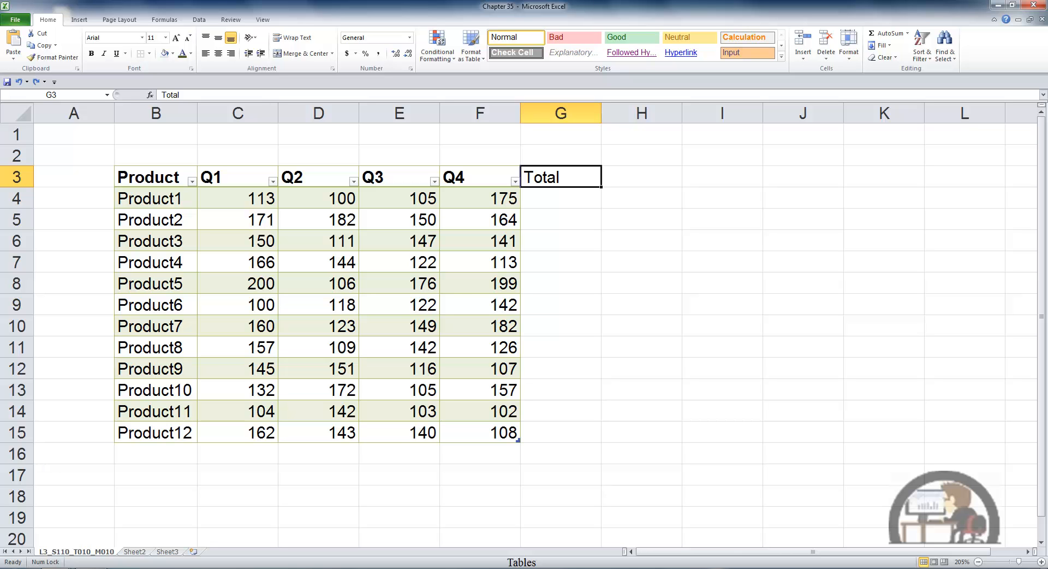
key("ctrl+y")
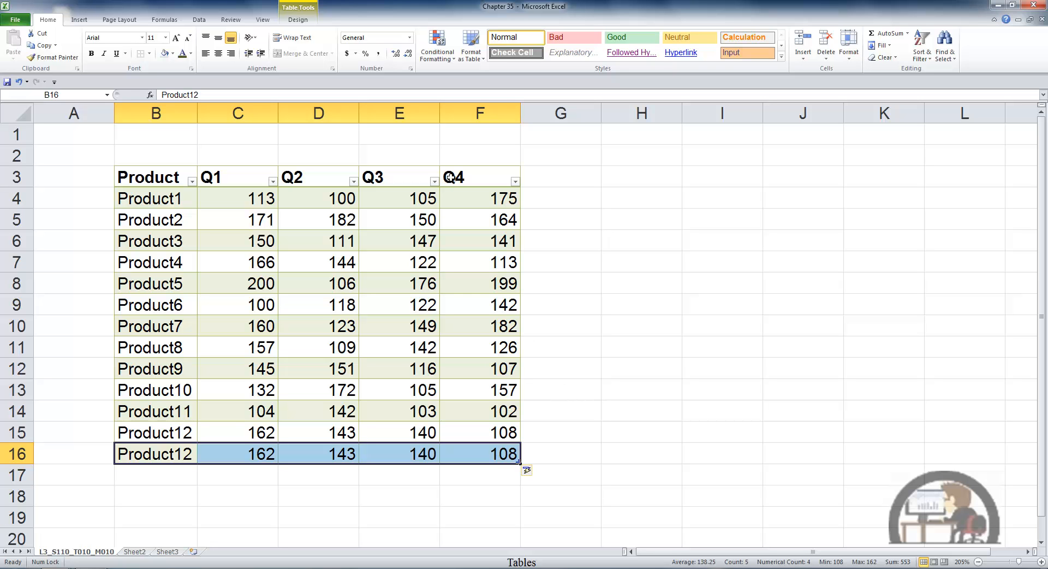
Remove duplicate rows from the table, comparing all columns from Product to Q4 and treating the first row as headers
left_click(300, 20)
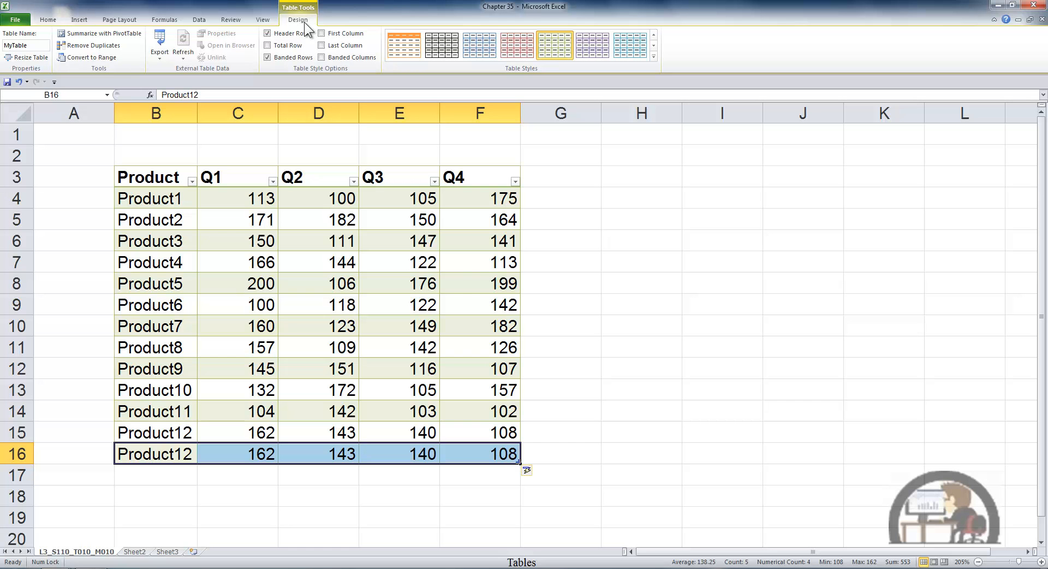
left_click(94, 46)
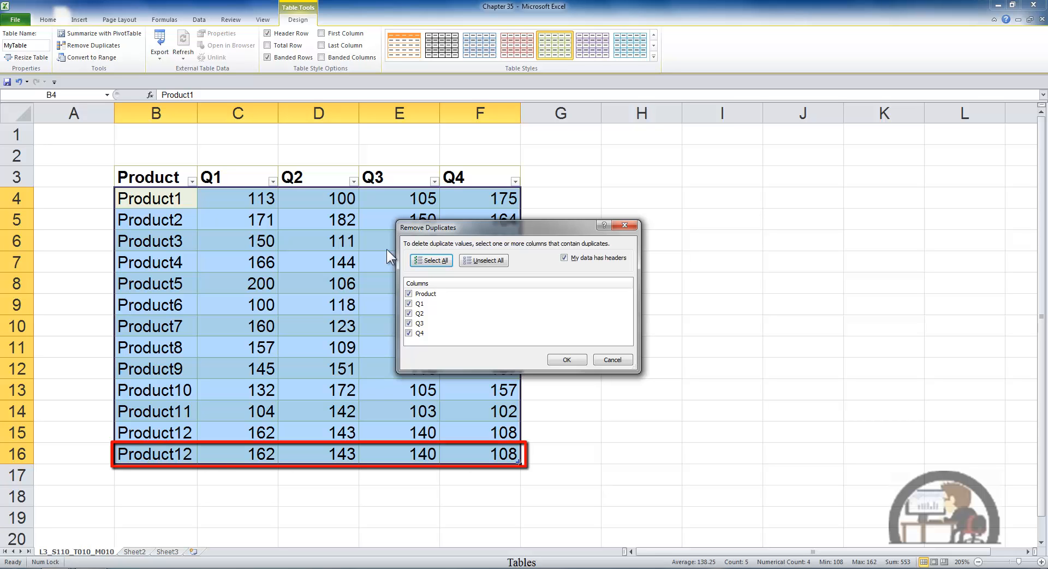
left_click(566, 360)
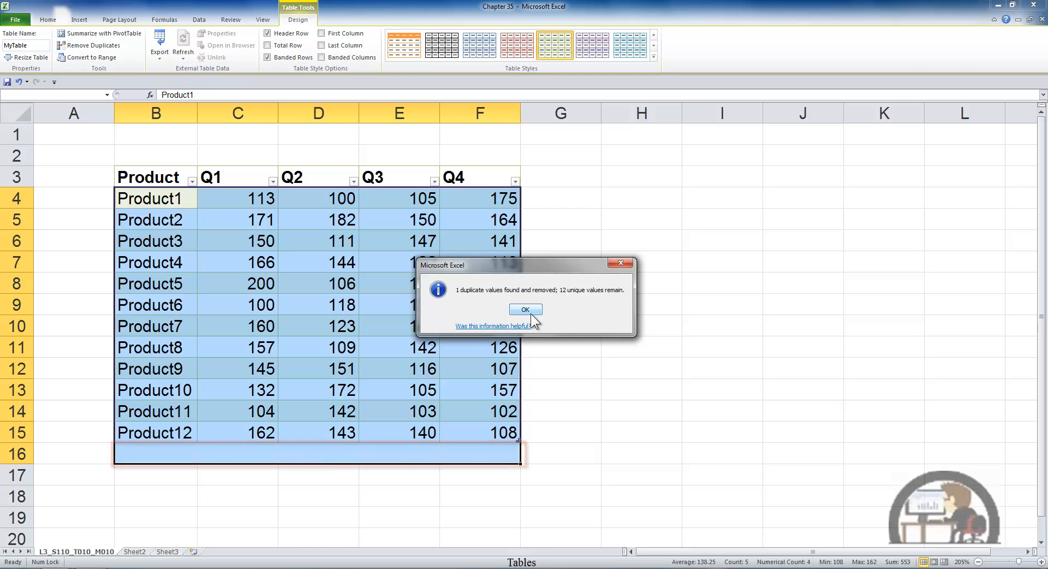
left_click(528, 310)
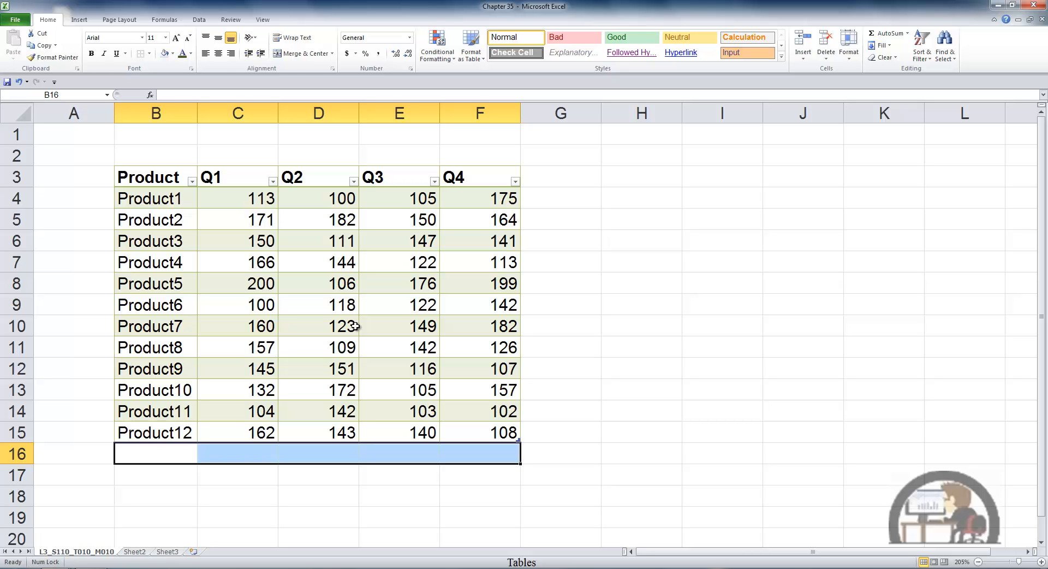
Select the product names in B4:B15, and select Product2's quarterly values in C5:F5
left_click(347, 309)
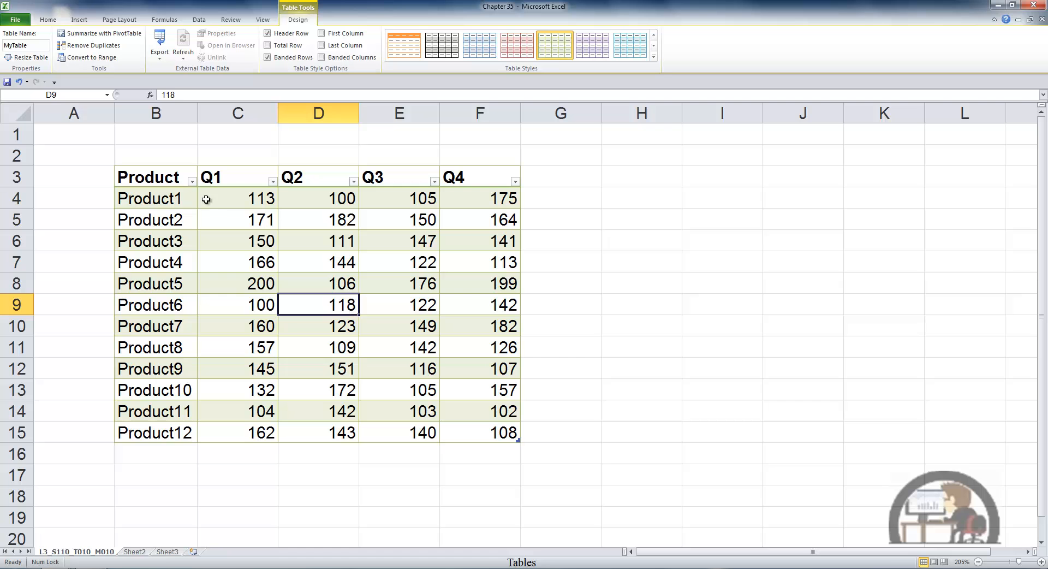
left_click_drag(186, 197, 169, 433)
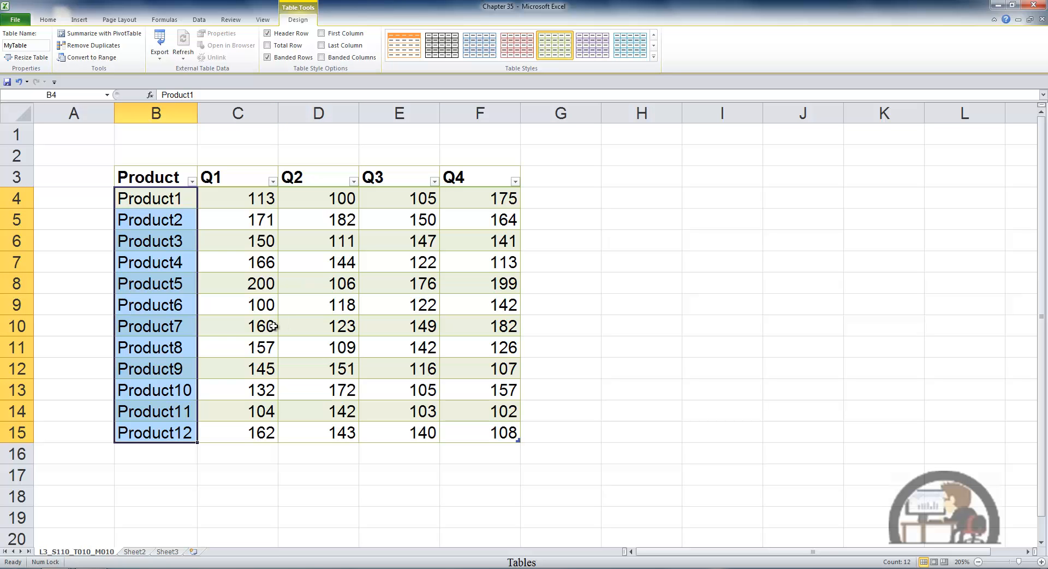
left_click_drag(253, 220, 499, 218)
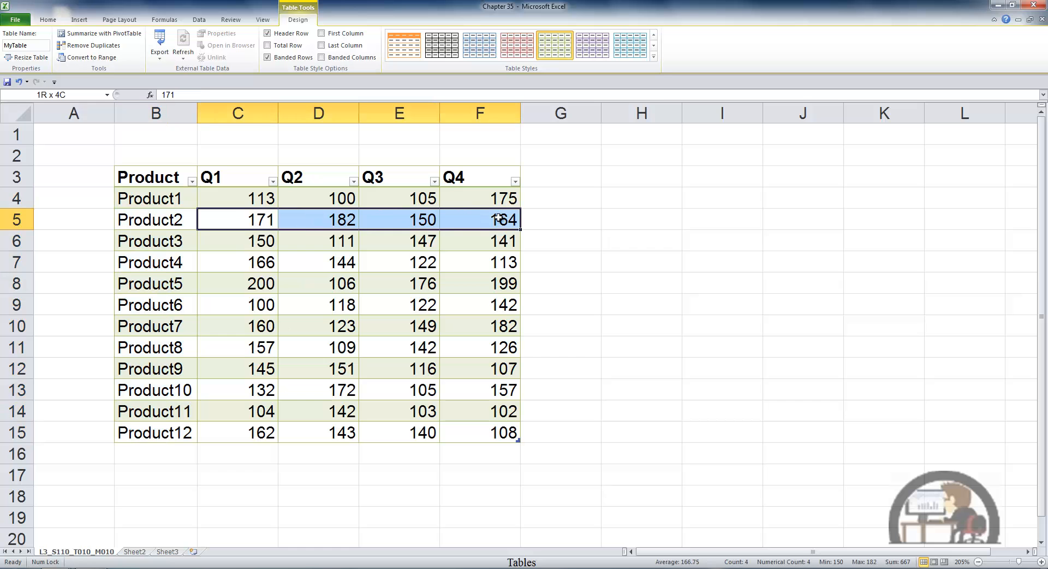
Select the Product5 row within the table, and extend the selection to the entire worksheet row 8
left_click(270, 285)
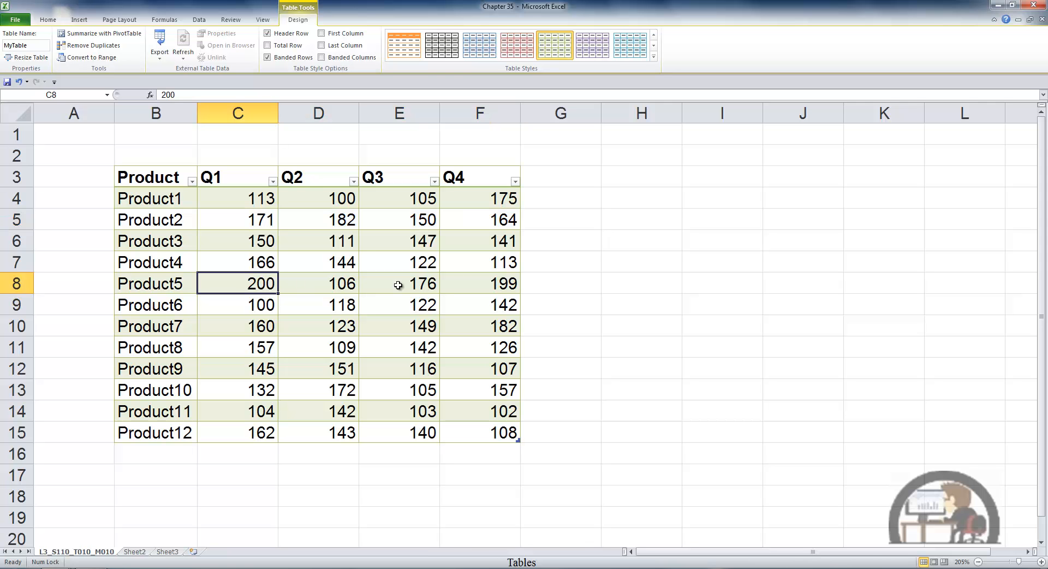
key("shift+space")
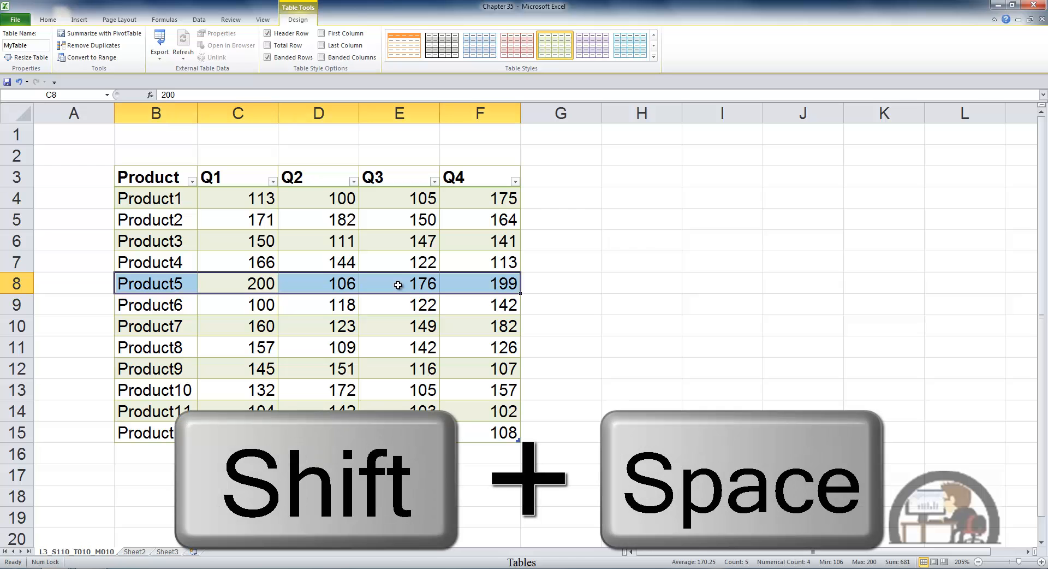
key("shift+space")
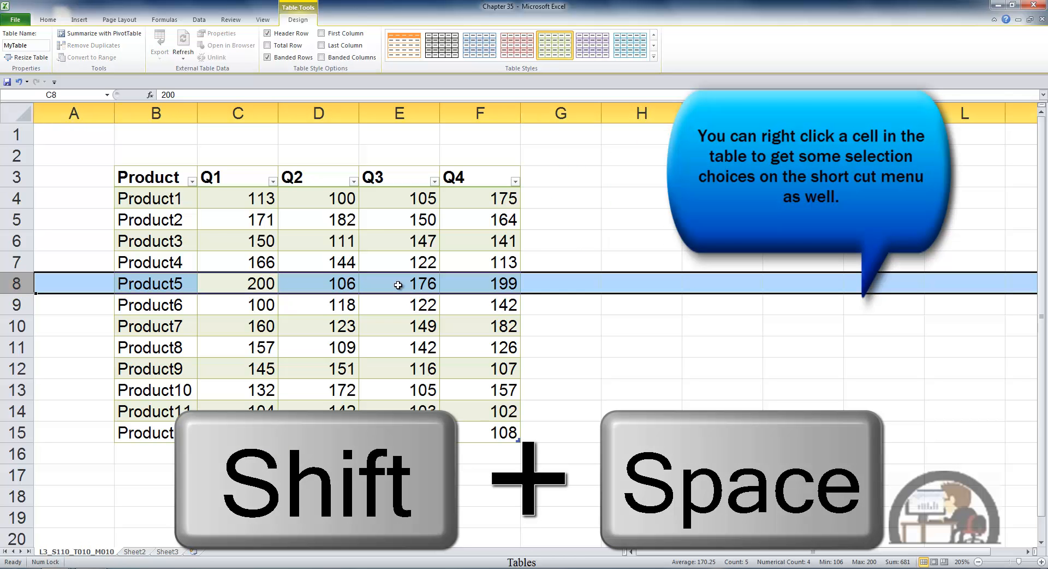
Select the Q1 column's data, extend it to the header and the entire column C, and return to cell A1
left_click(266, 284)
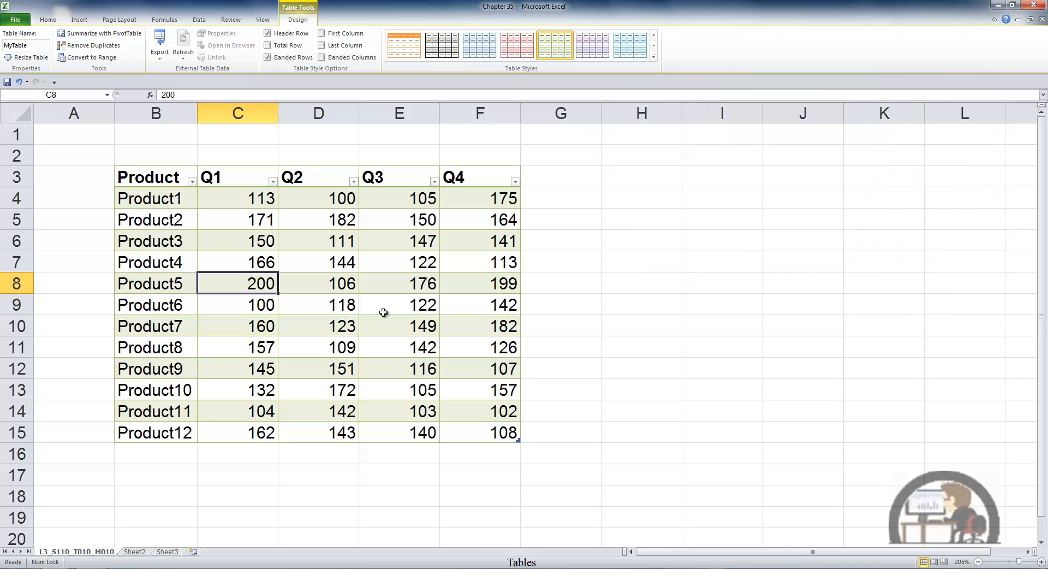
key("ctrl+space")
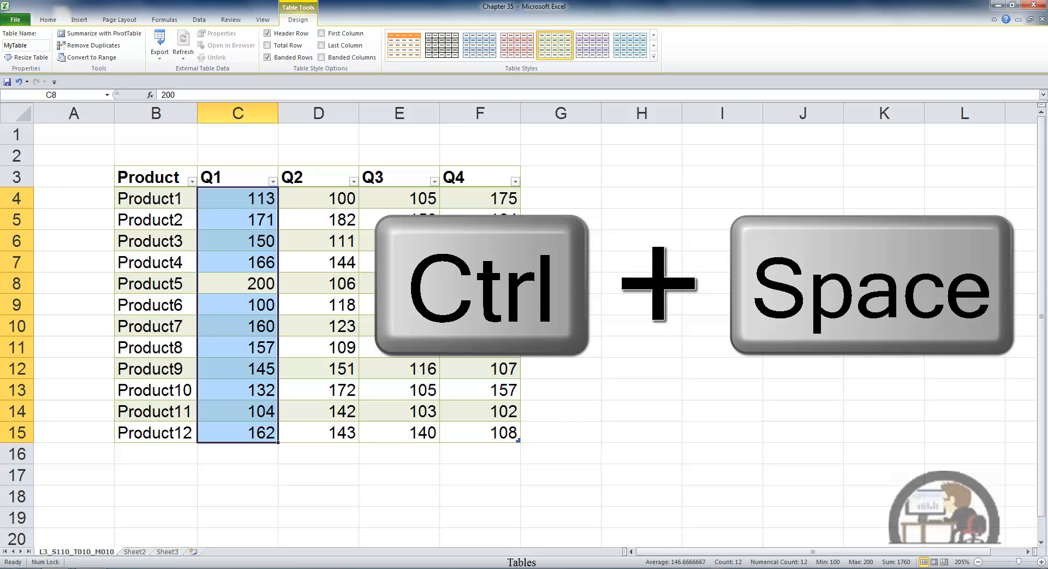
key("ctrl+space")
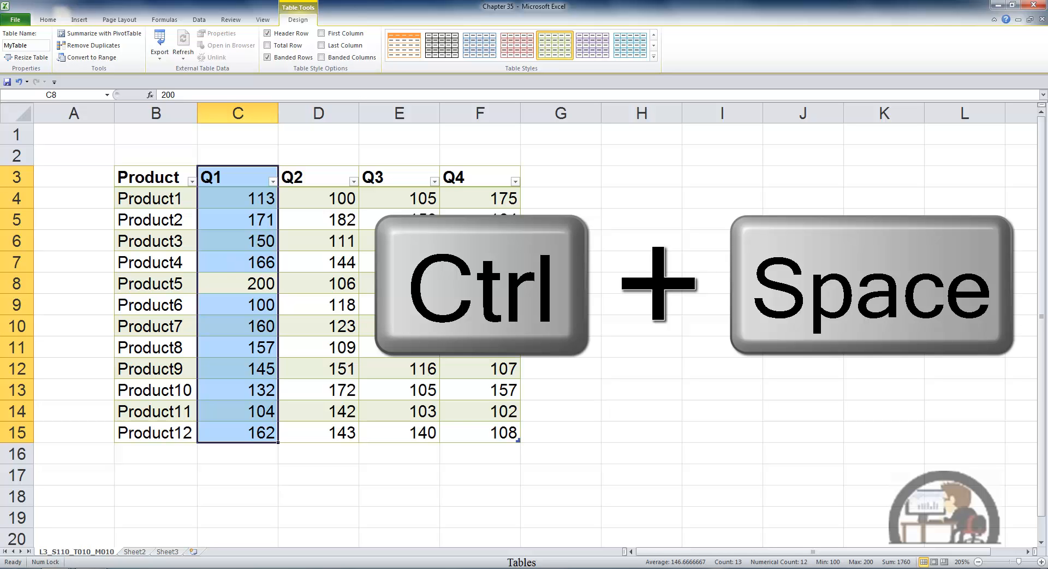
key("ctrl+space")
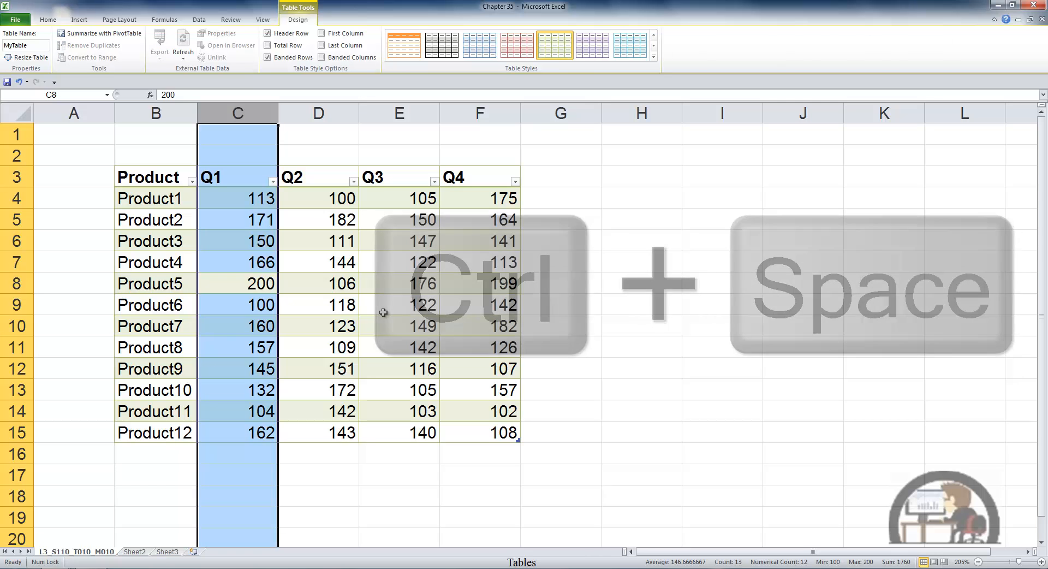
key("ctrl+Home")
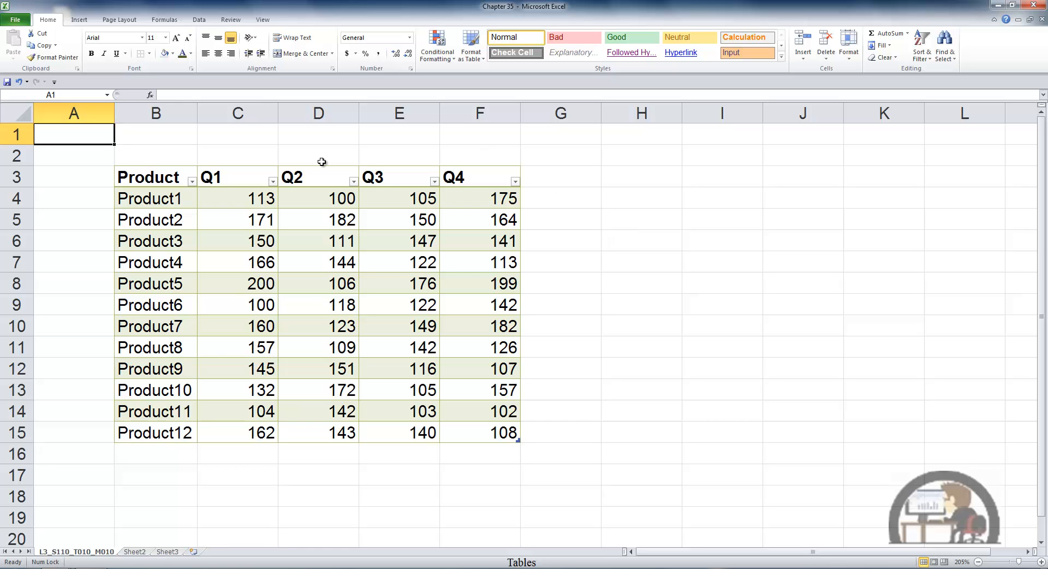
Select the whole table B3:F15 and apply the None table style to strip its formatting
left_click_drag(157, 176, 494, 434)
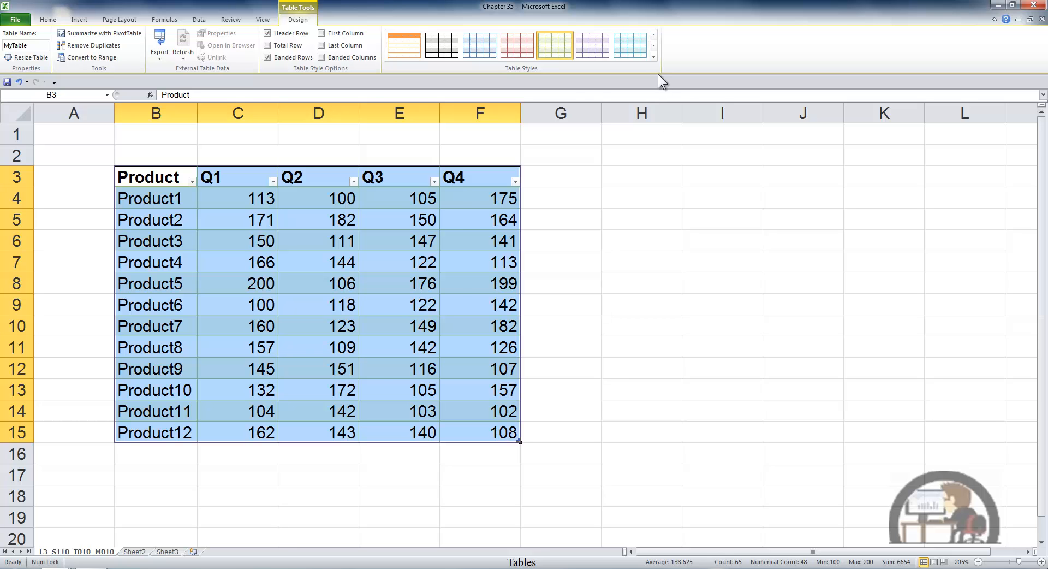
left_click(653, 57)
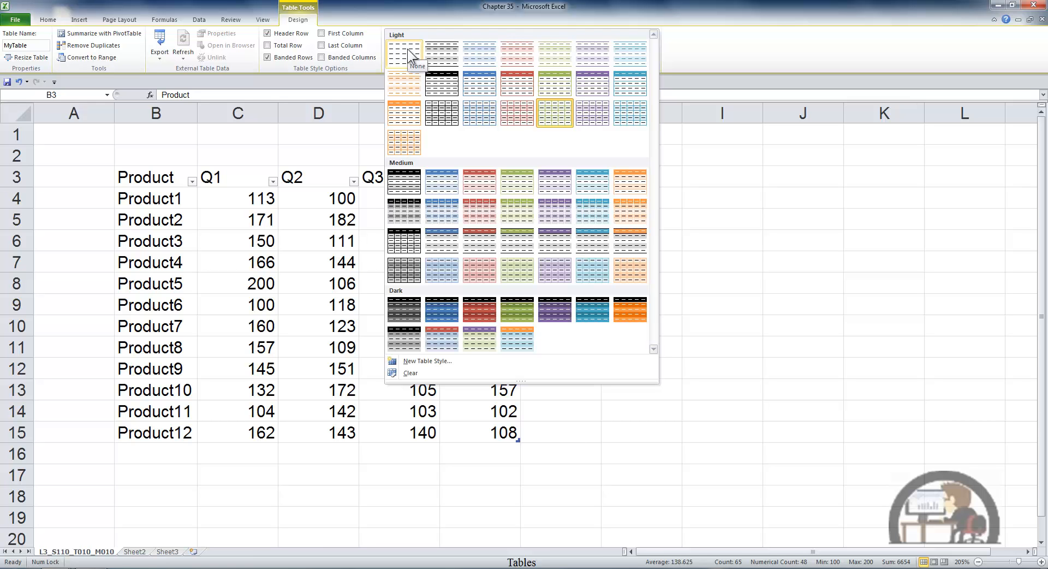
left_click(407, 48)
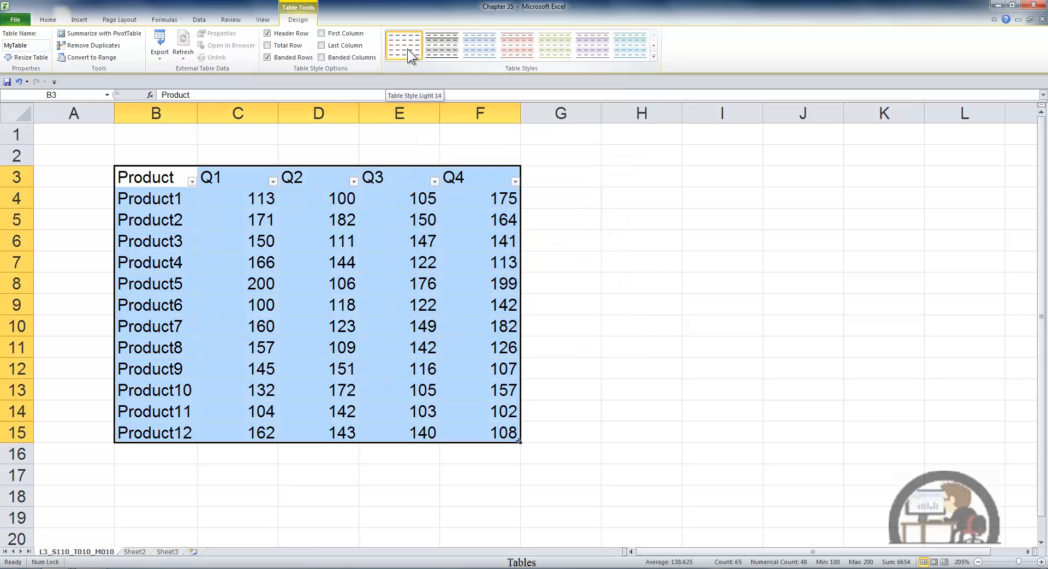
Convert the unformatted table to a normal range
left_click(102, 56)
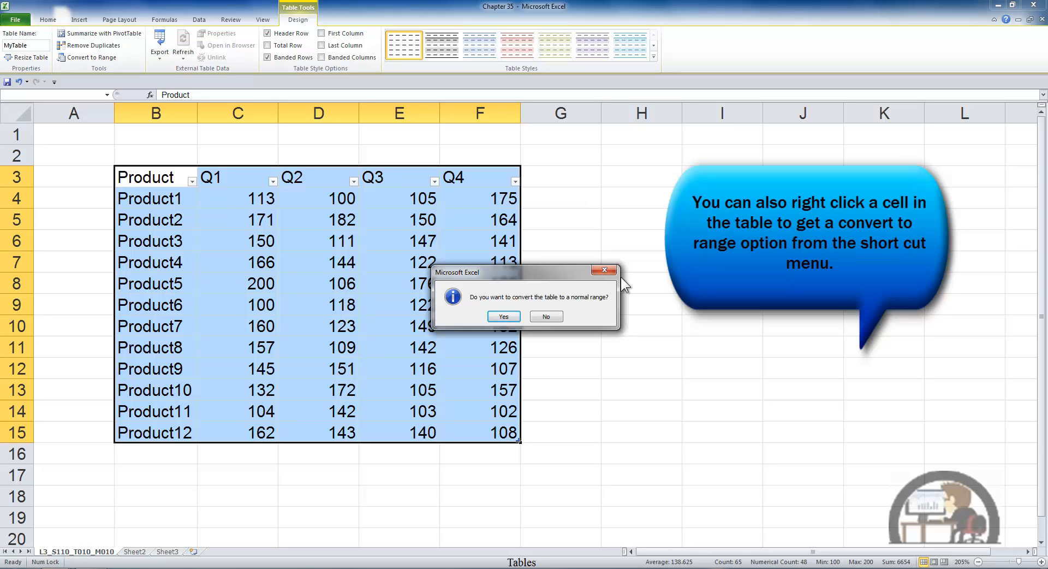
left_click(503, 317)
left_click(343, 244)
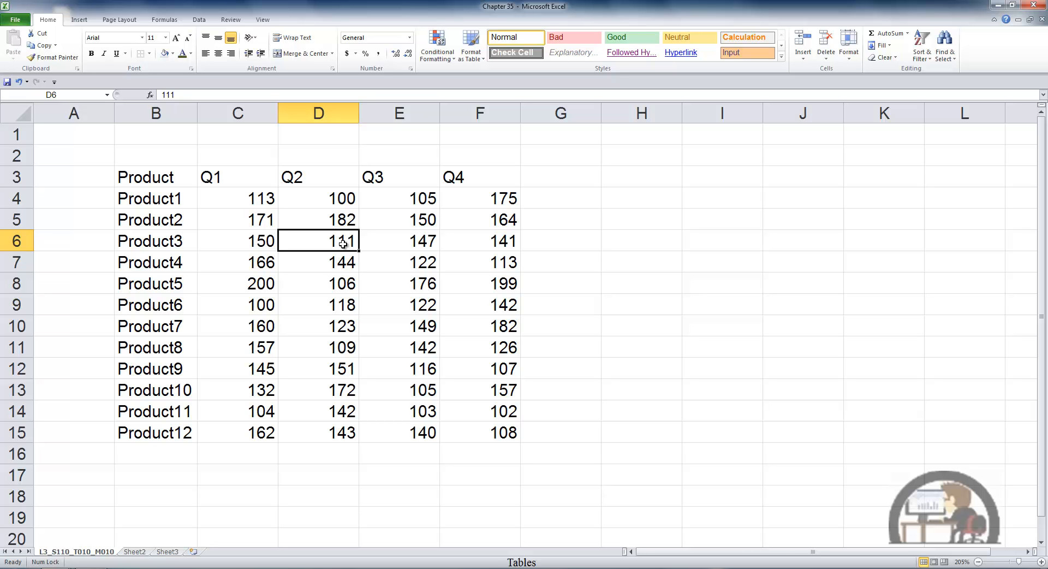
Create a table with headers from the data in B3:F15 in the default style
key("ctrl+t")
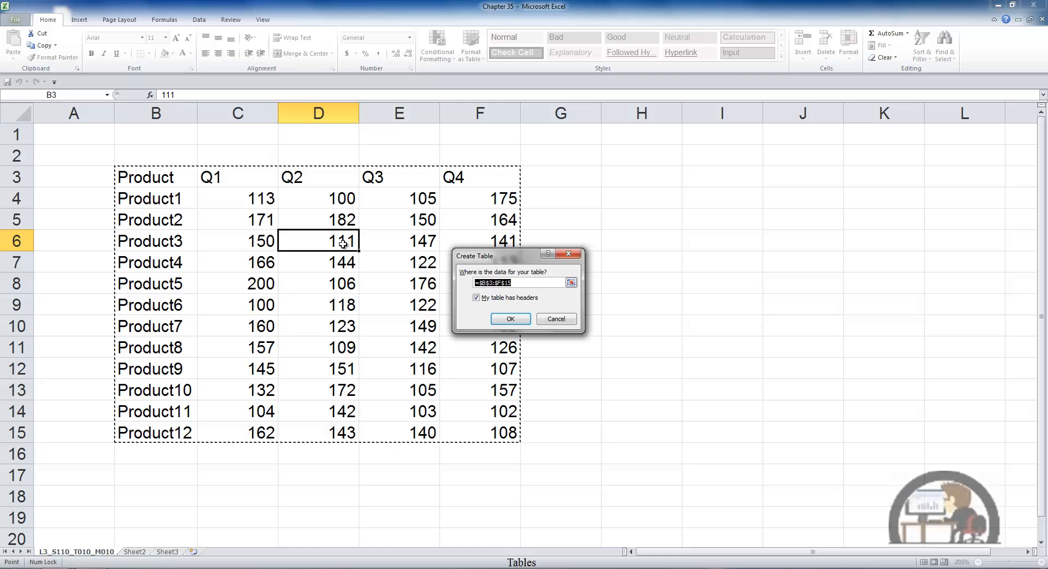
left_click(512, 317)
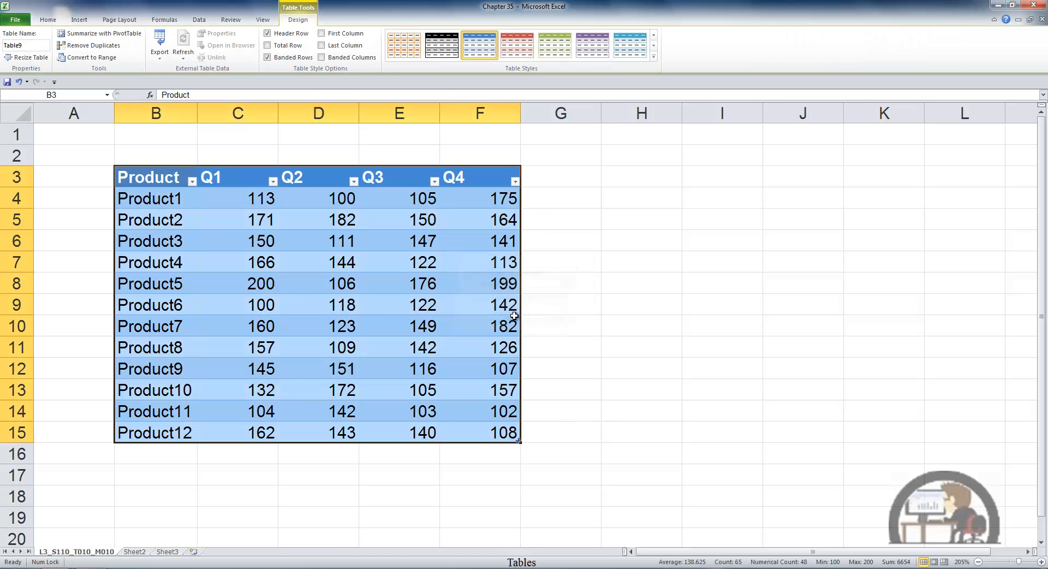
left_click(545, 192)
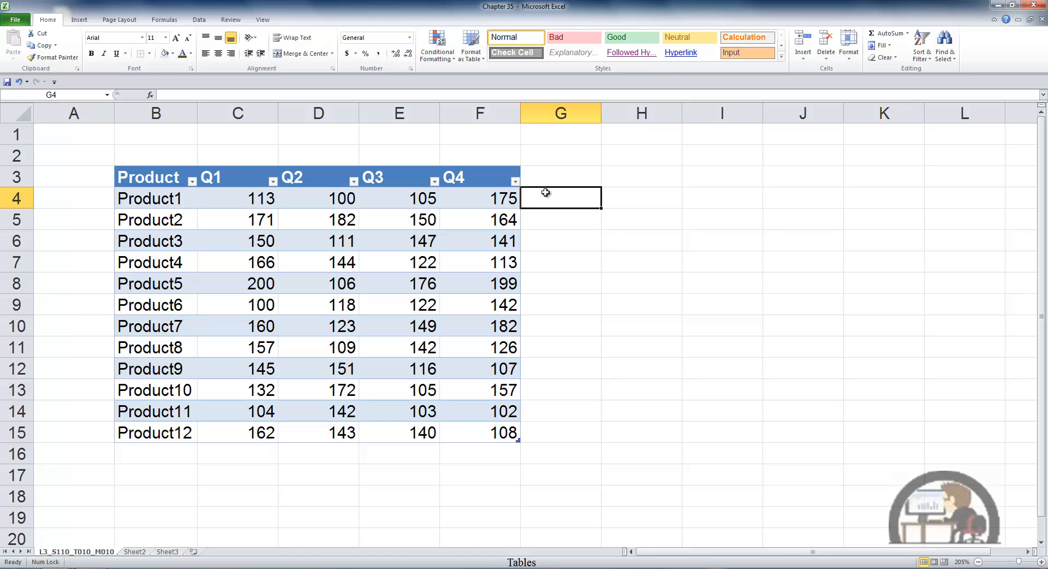
Convert the blue banded table to a normal range without clearing its style, and undo the conversion
left_click(350, 220)
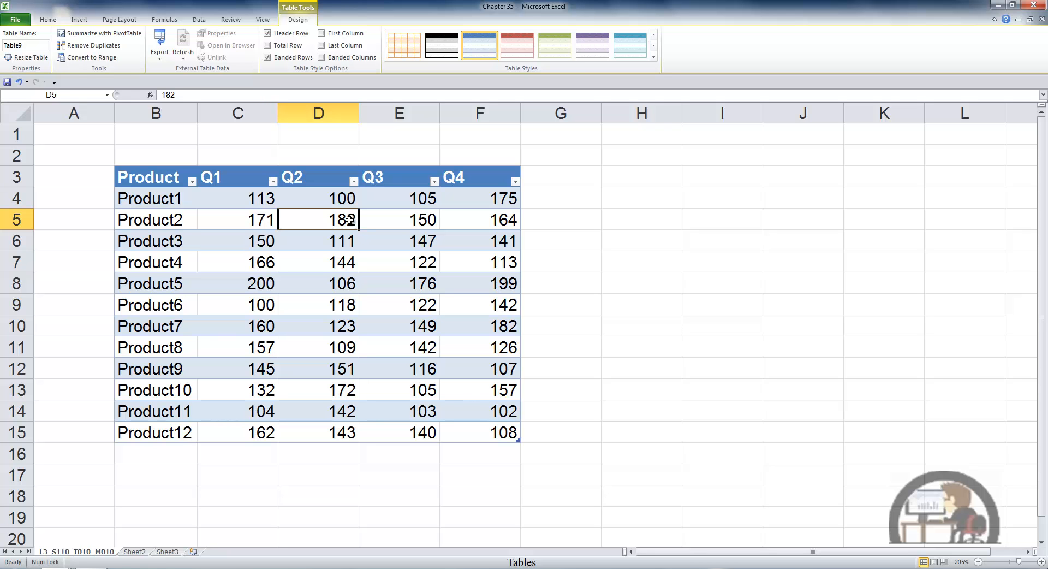
left_click(104, 57)
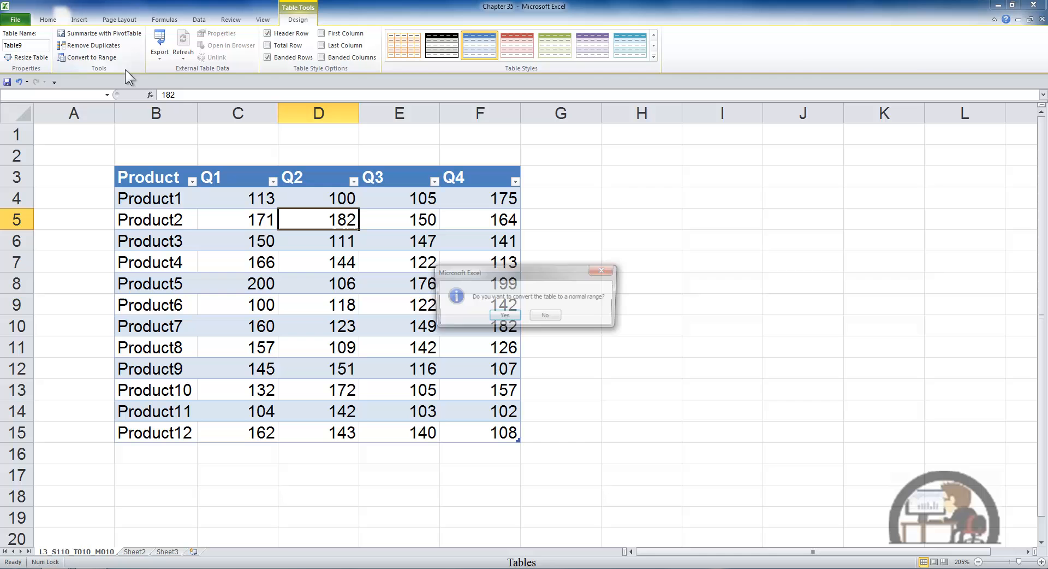
left_click(502, 316)
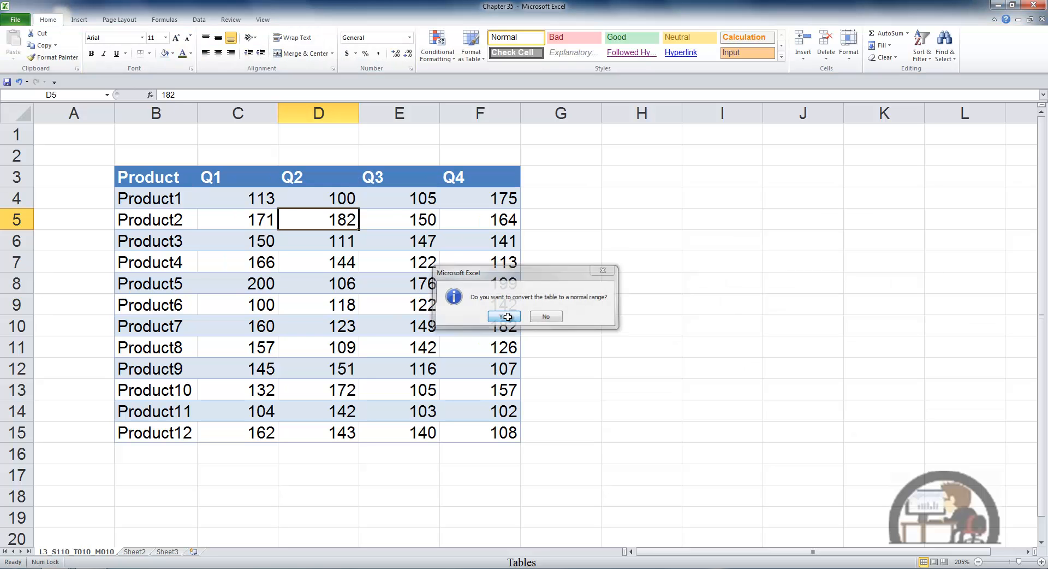
left_click(417, 202)
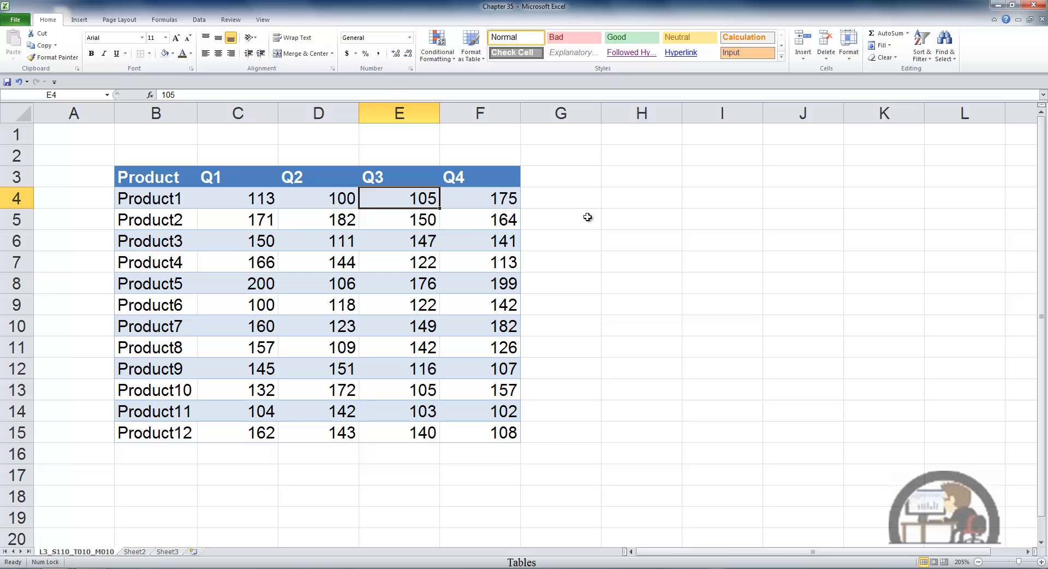
key("ctrl+z")
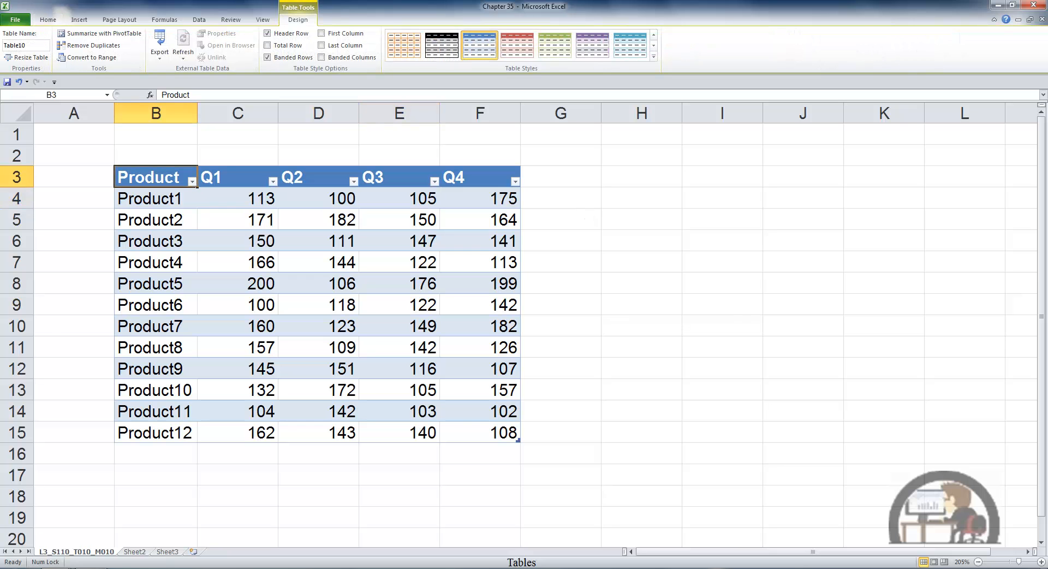